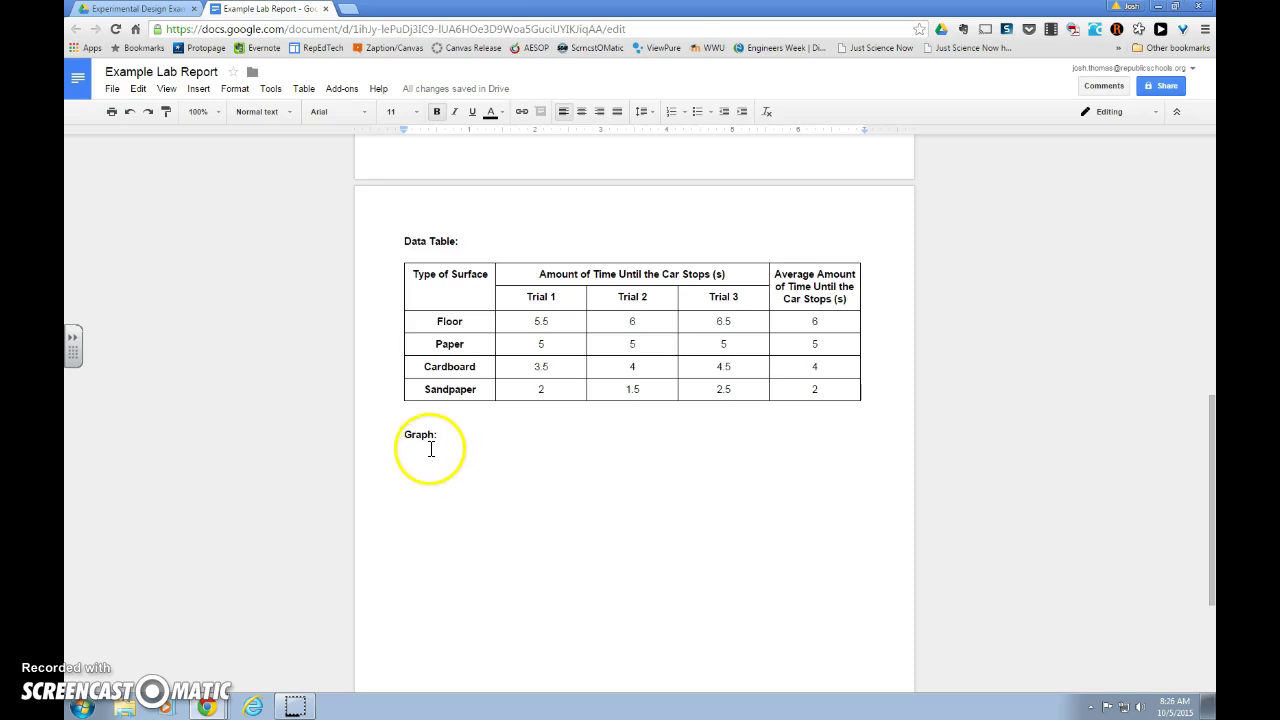
- Switch to the Experimental Design Examples folder in Google Drive and create a new blank Google Sheets spreadsheet there
click(140, 9)
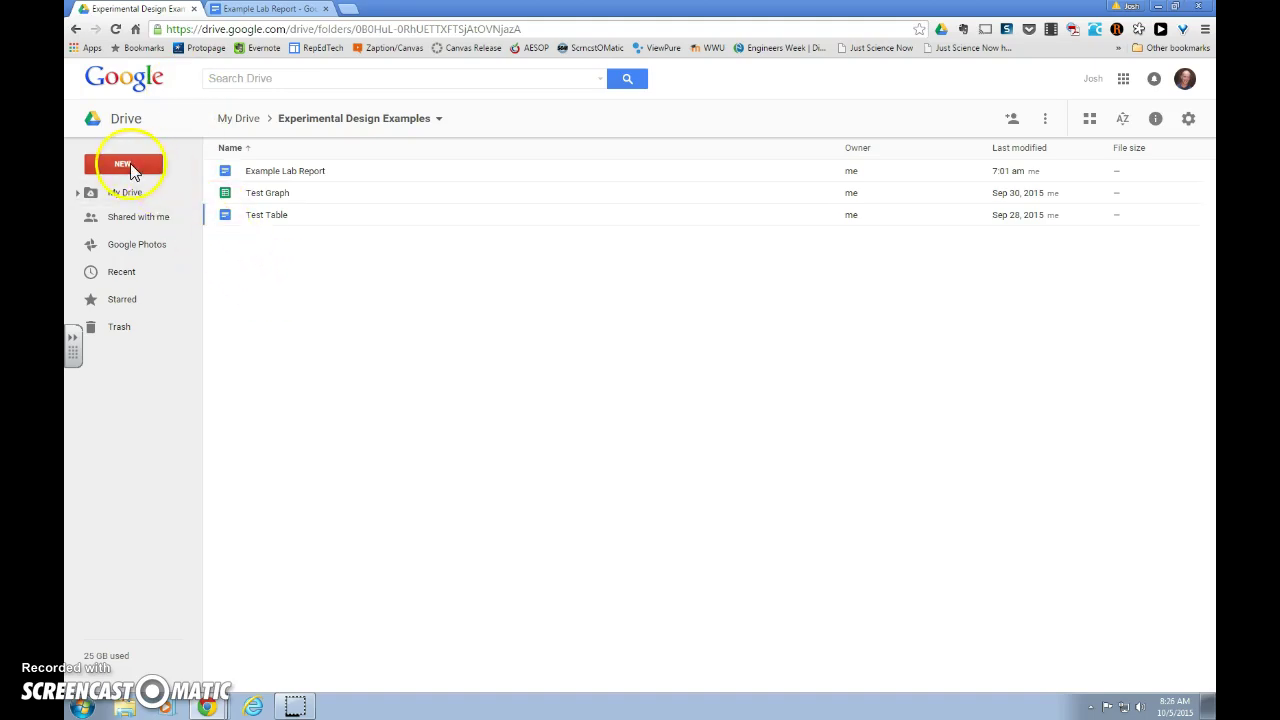
click(133, 168)
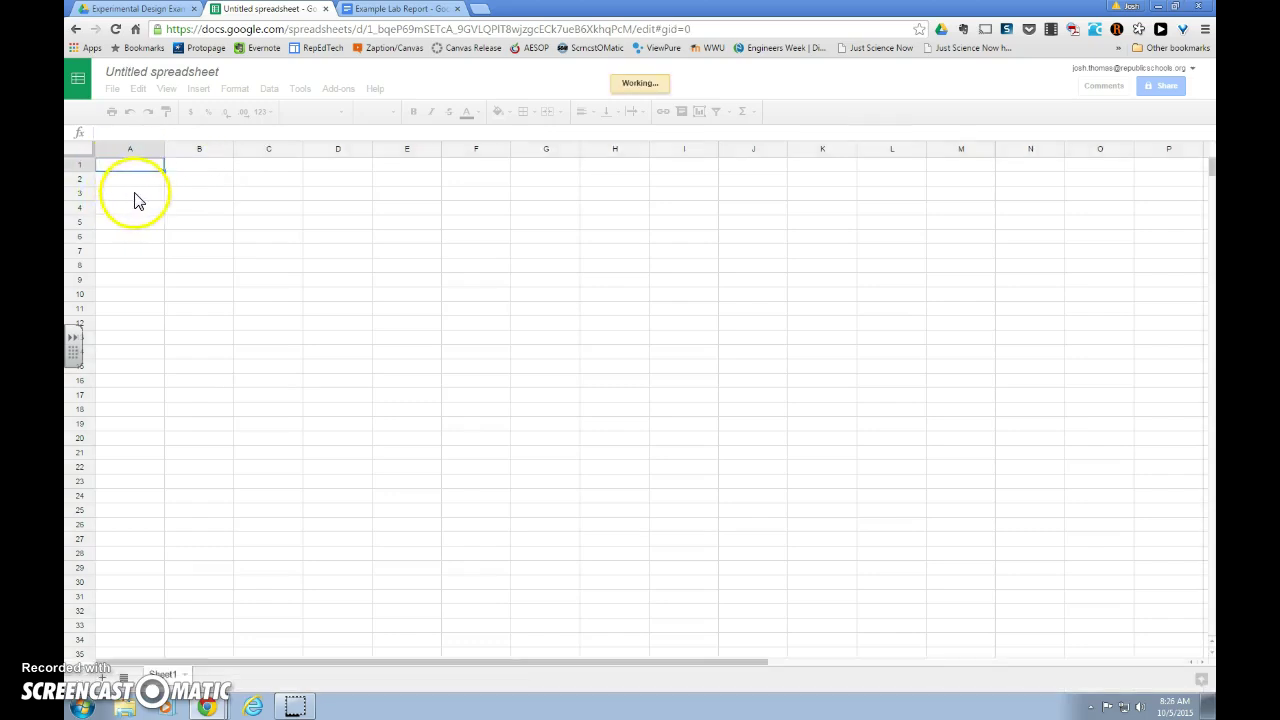
- Enter the surface types from the lab report's data table, Floor, Paper, Cardboard and Sandpaper, in cells B3 to B6
click(190, 200)
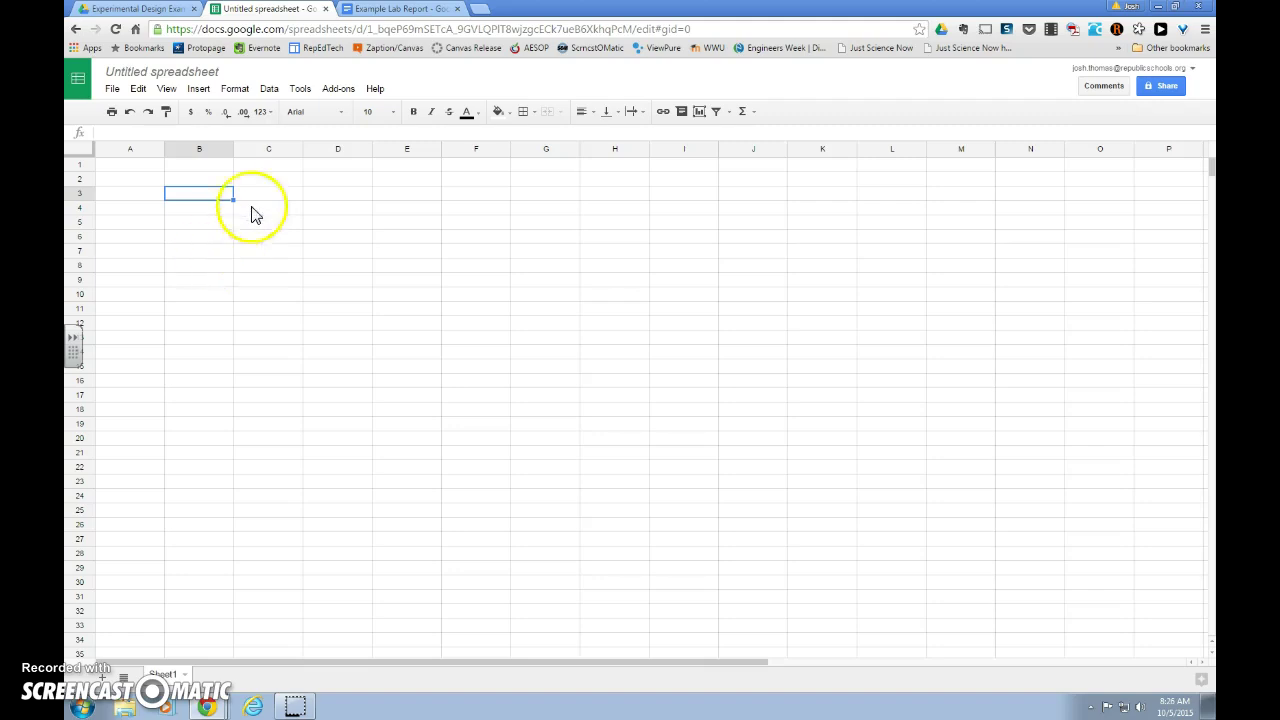
click(395, 9)
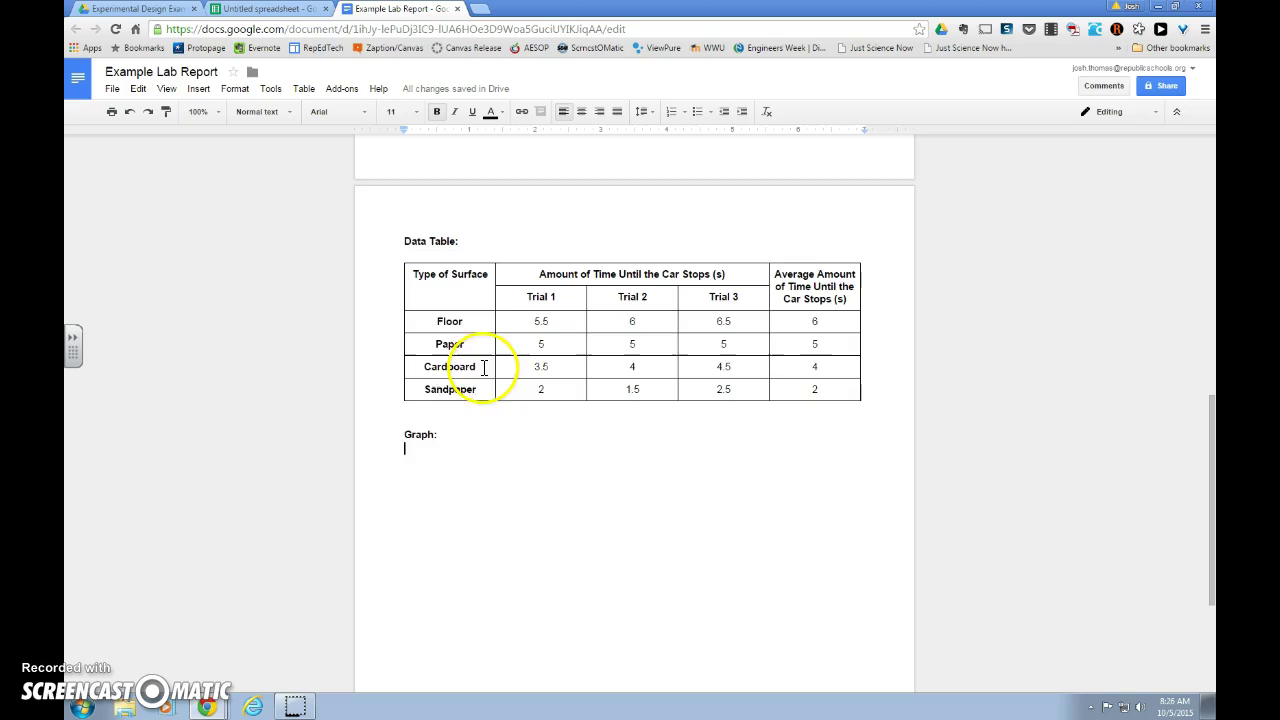
click(277, 10)
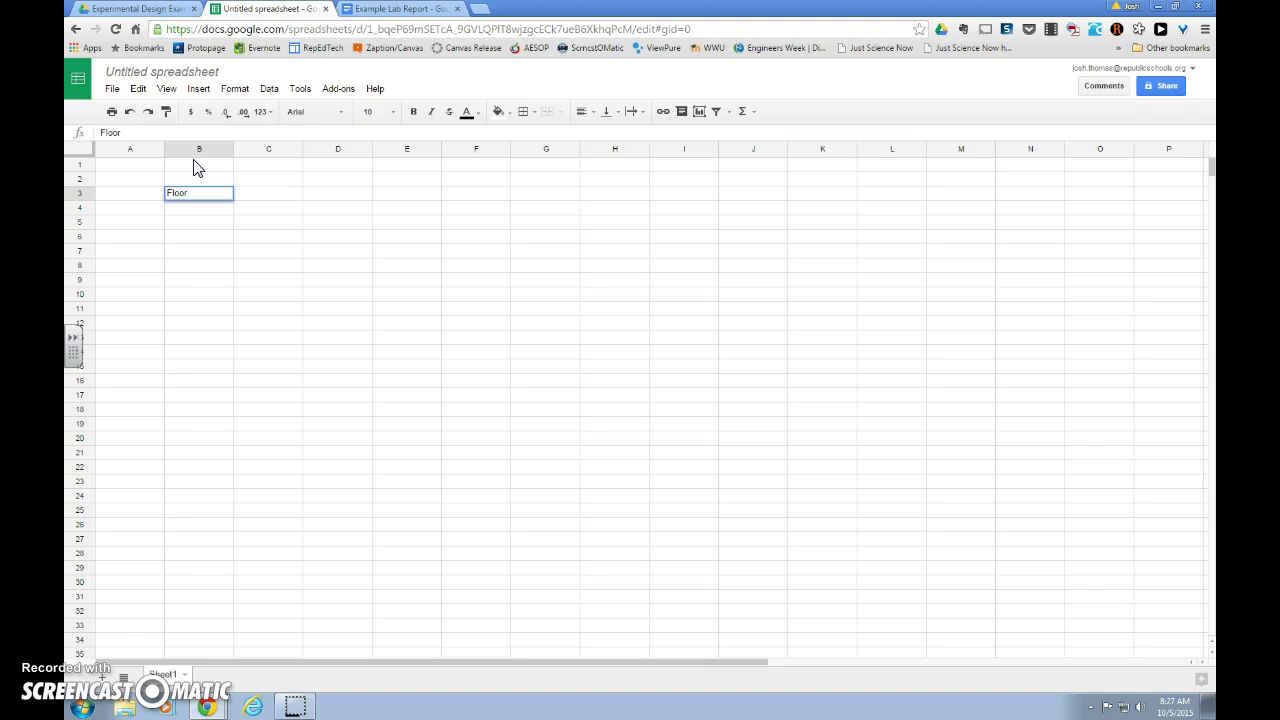
key(Return)
key(Return)
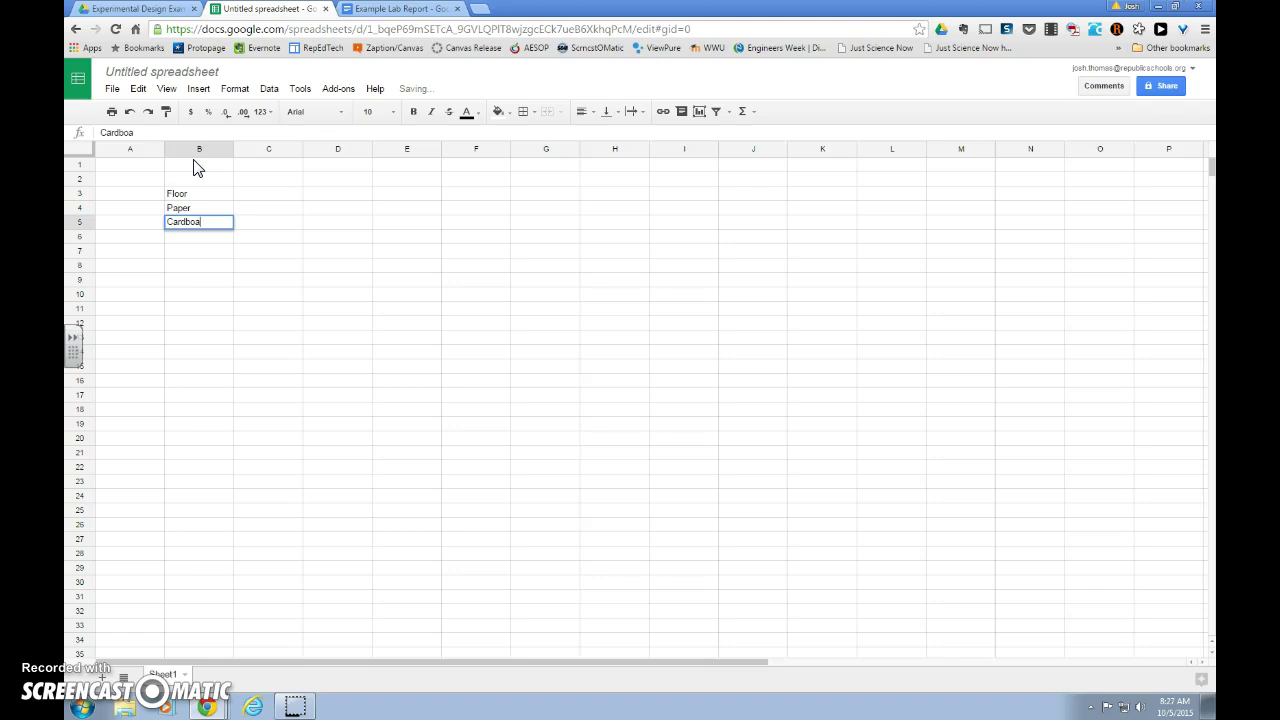
key(Return)
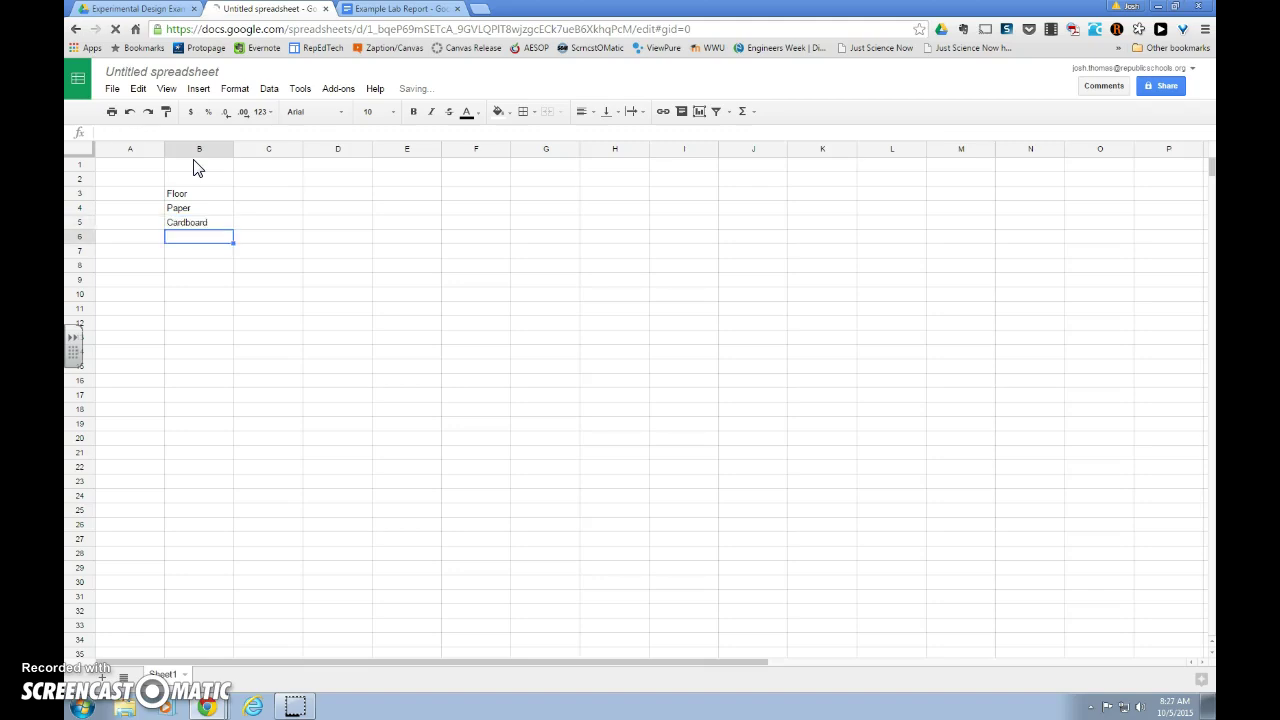
text(Sandpaper)
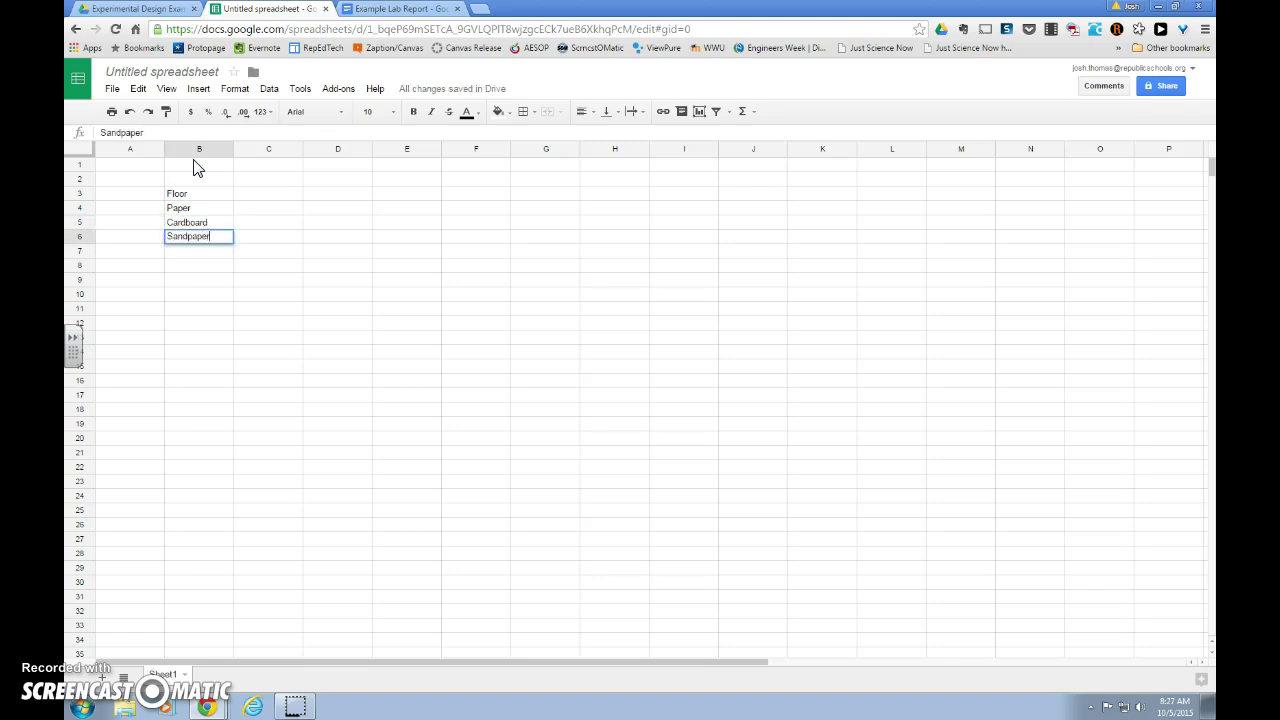
click(246, 197)
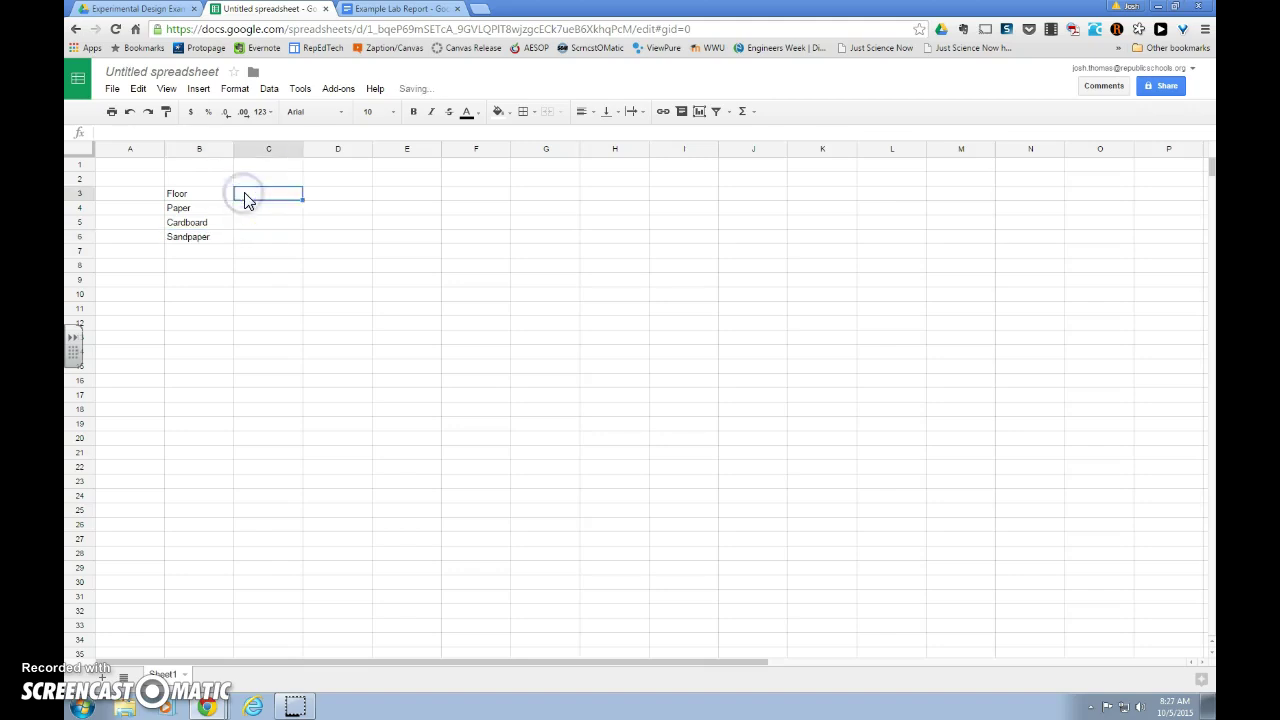
- Enter the average stopping times from the lab report's data table, 6, 5, 4 and 2, in cells C3 to C6
click(385, 9)
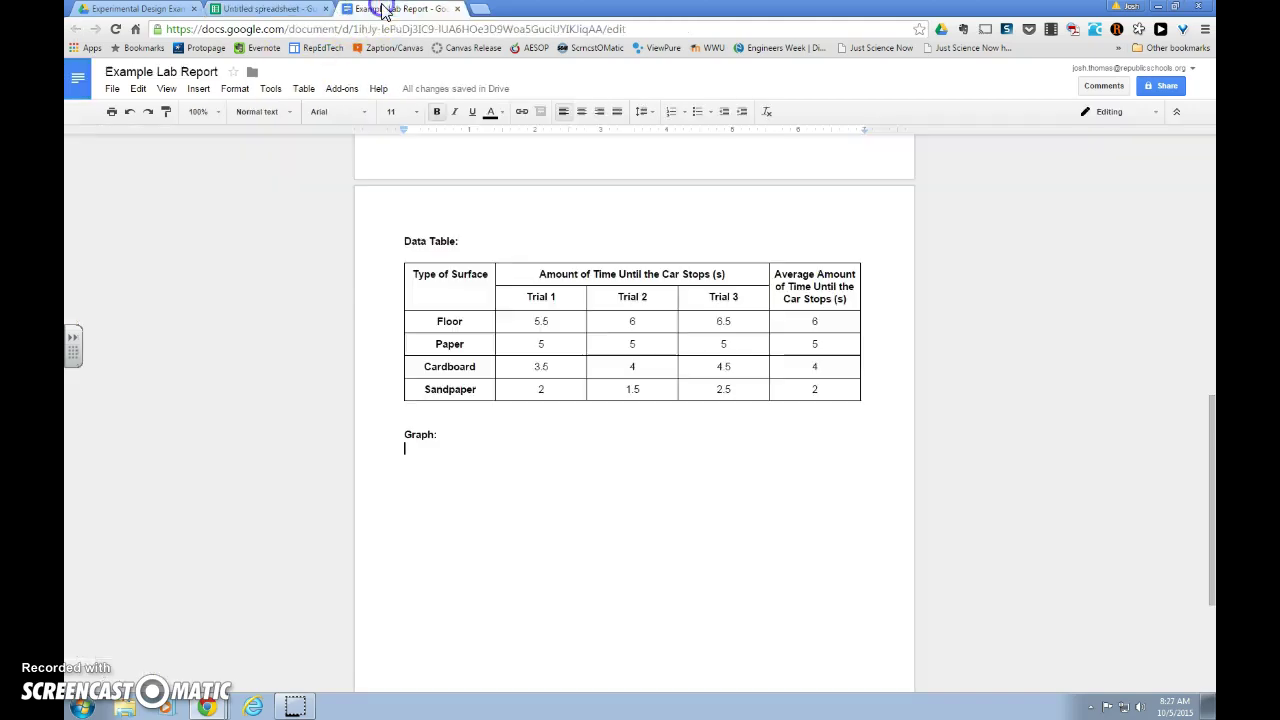
click(561, 302)
click(810, 322)
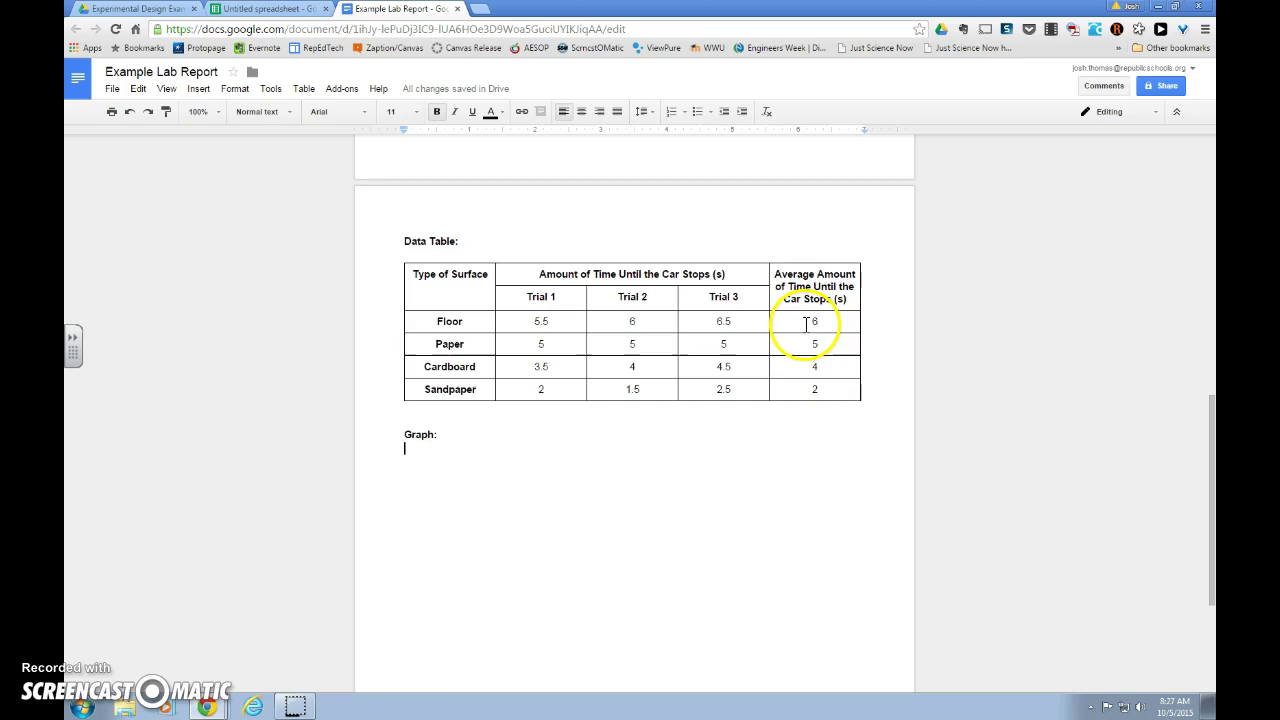
drag(806, 322, 834, 386)
click(447, 541)
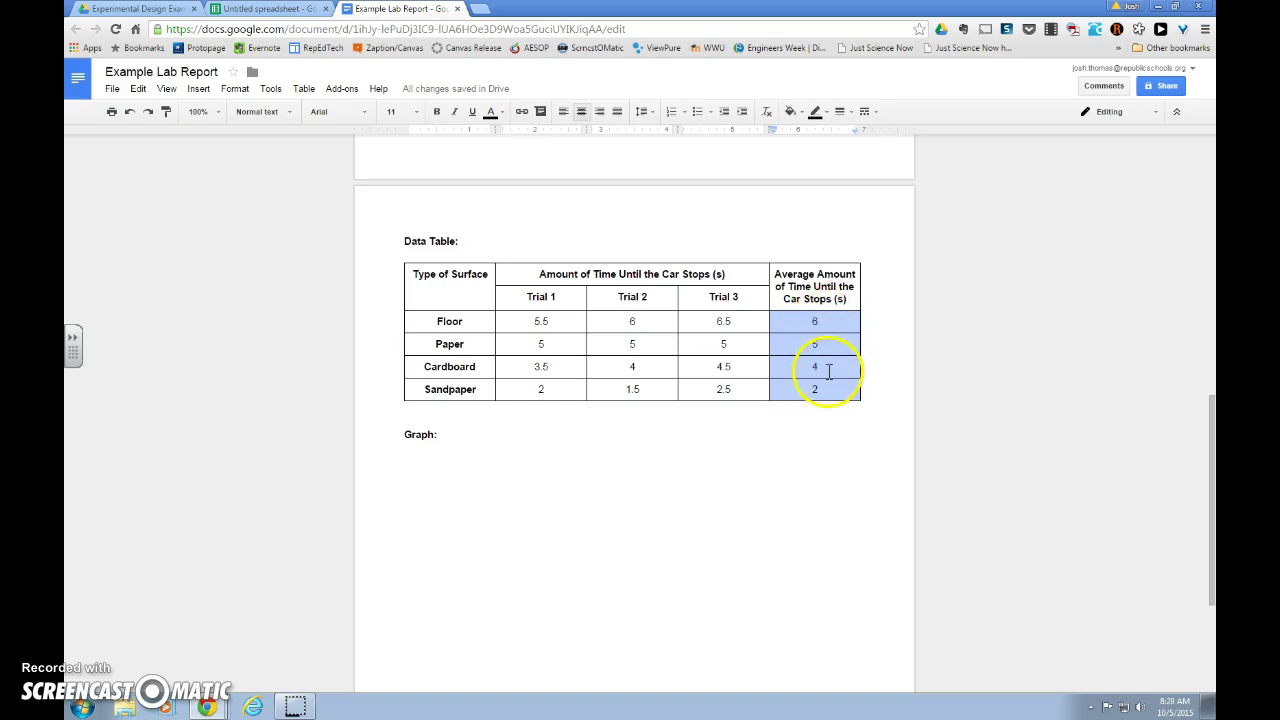
click(265, 8)
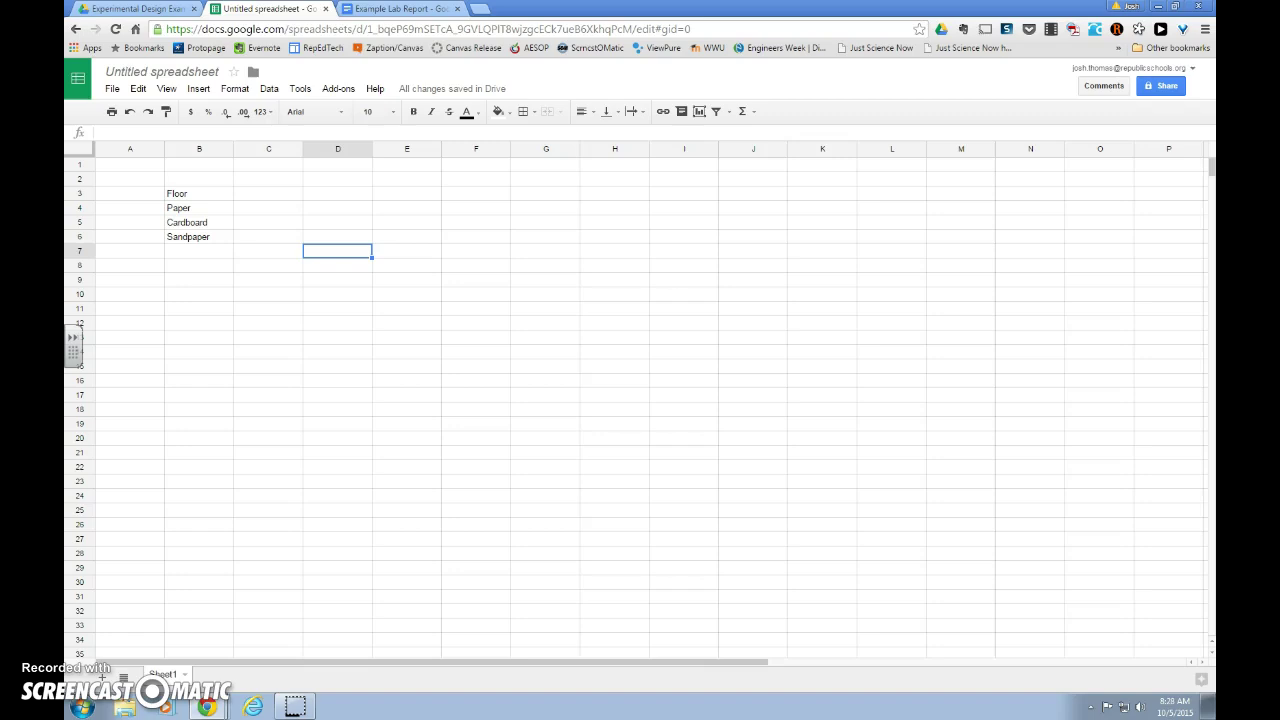
click(257, 193)
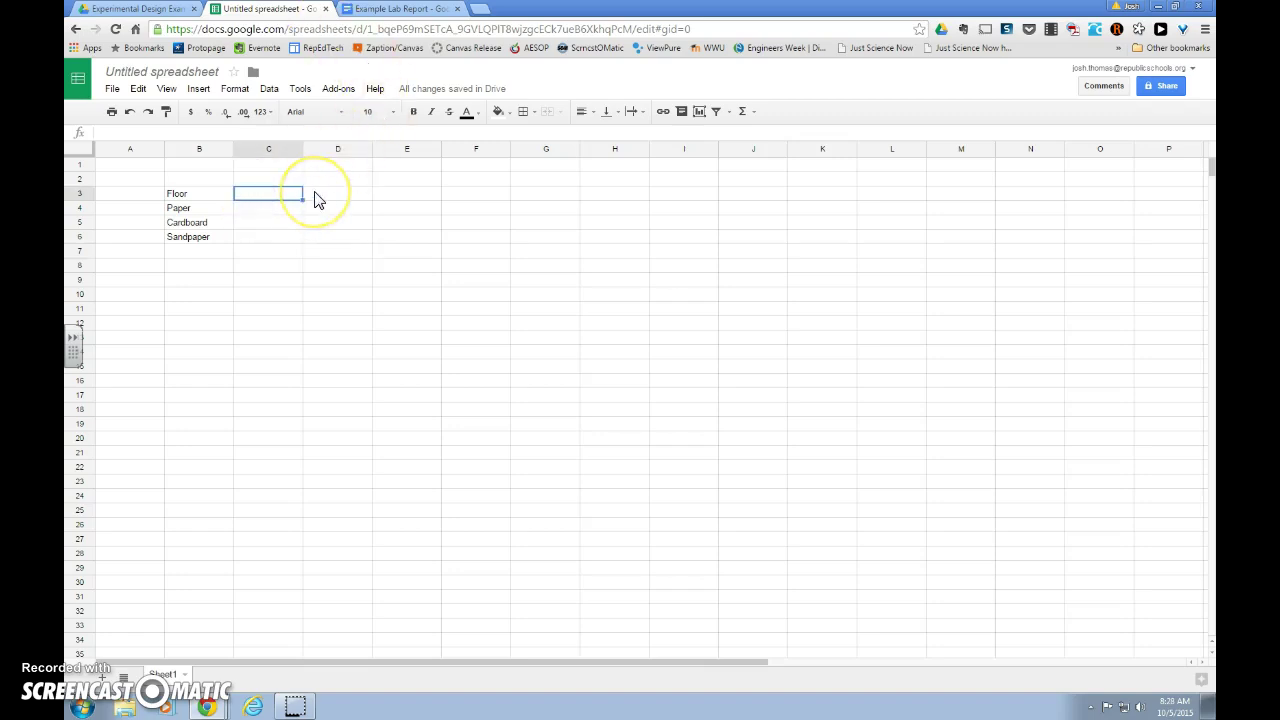
key(Return)
key(Return)
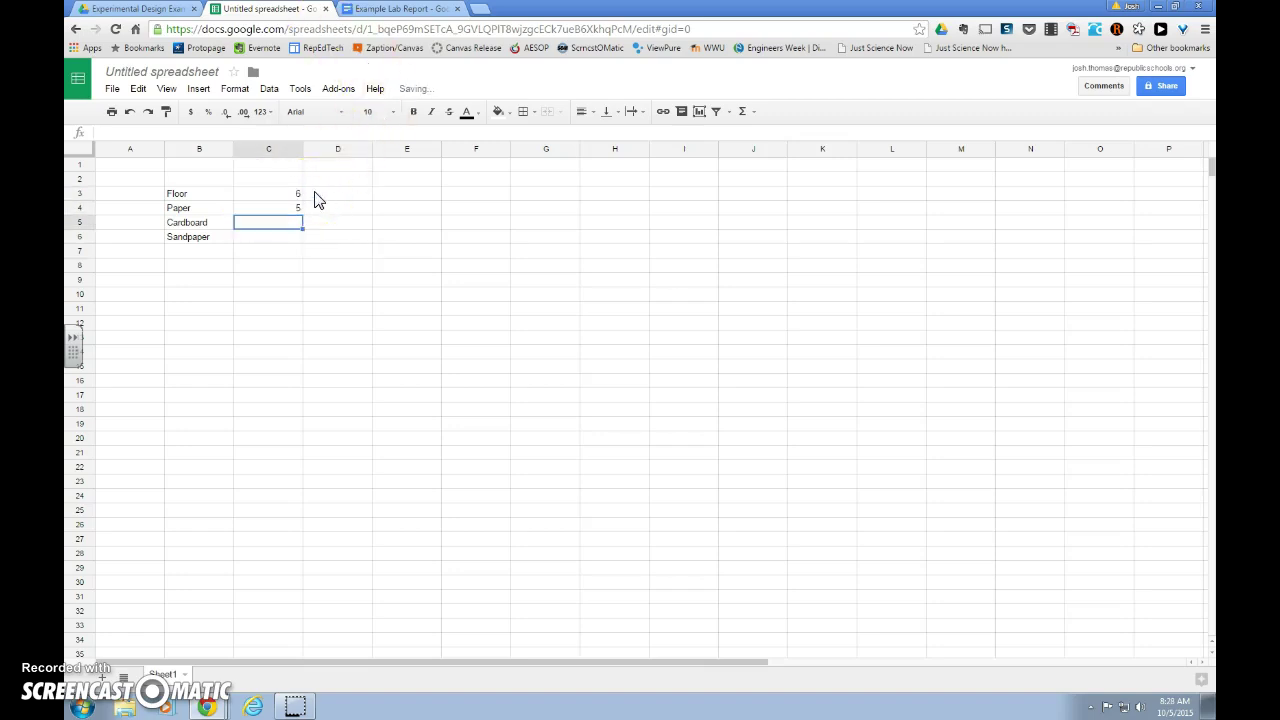
key(Return)
text(2)
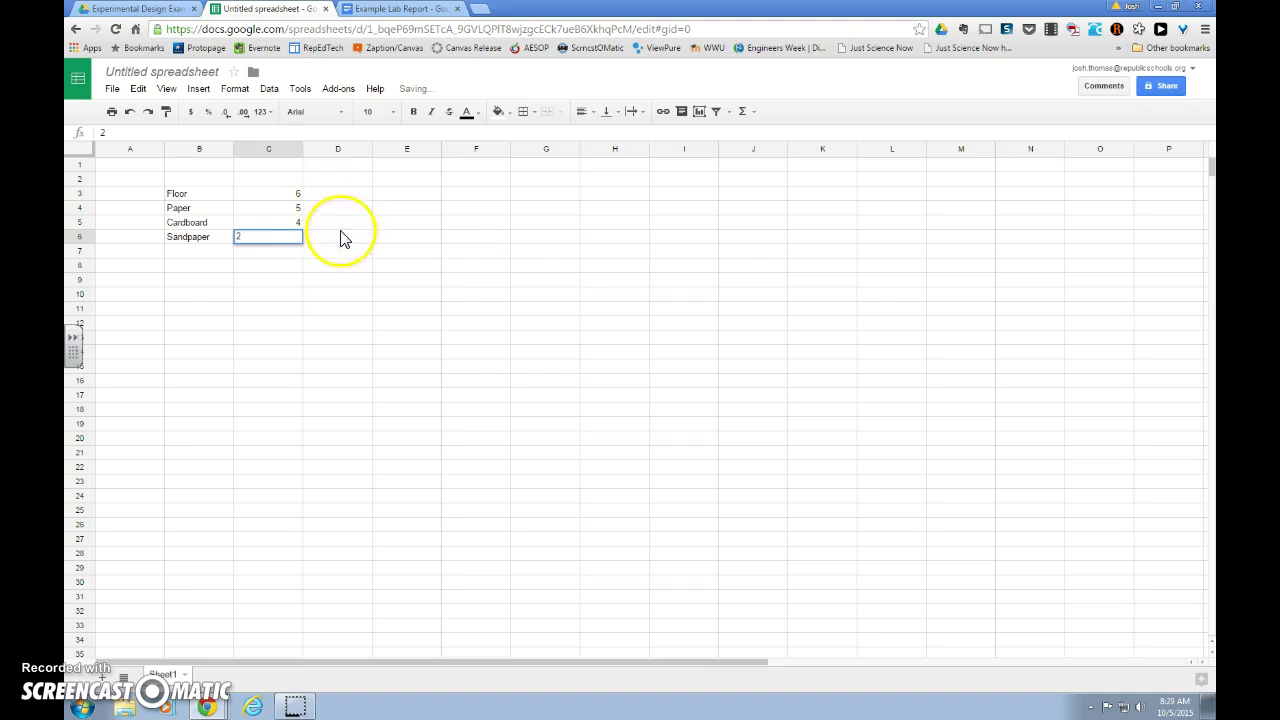
click(336, 251)
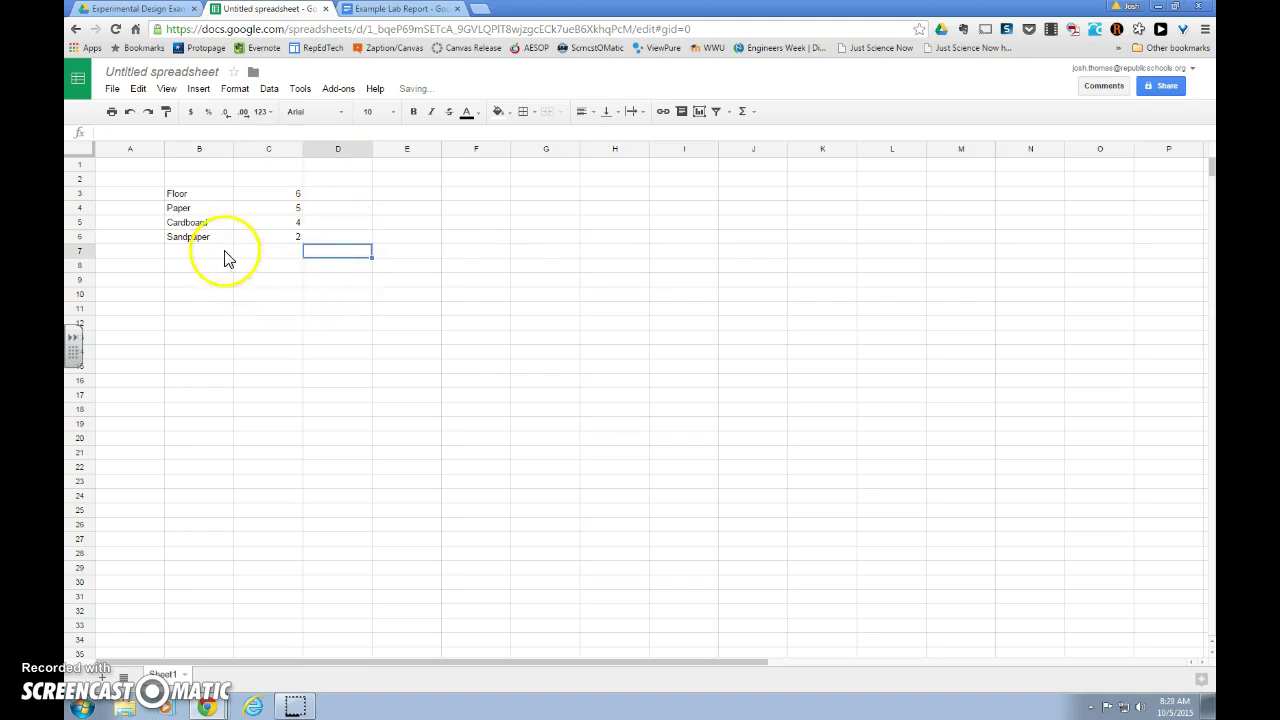
- Start a chart from the surface types and averages in B3:C6, choosing the recommended vertical column chart
click(190, 196)
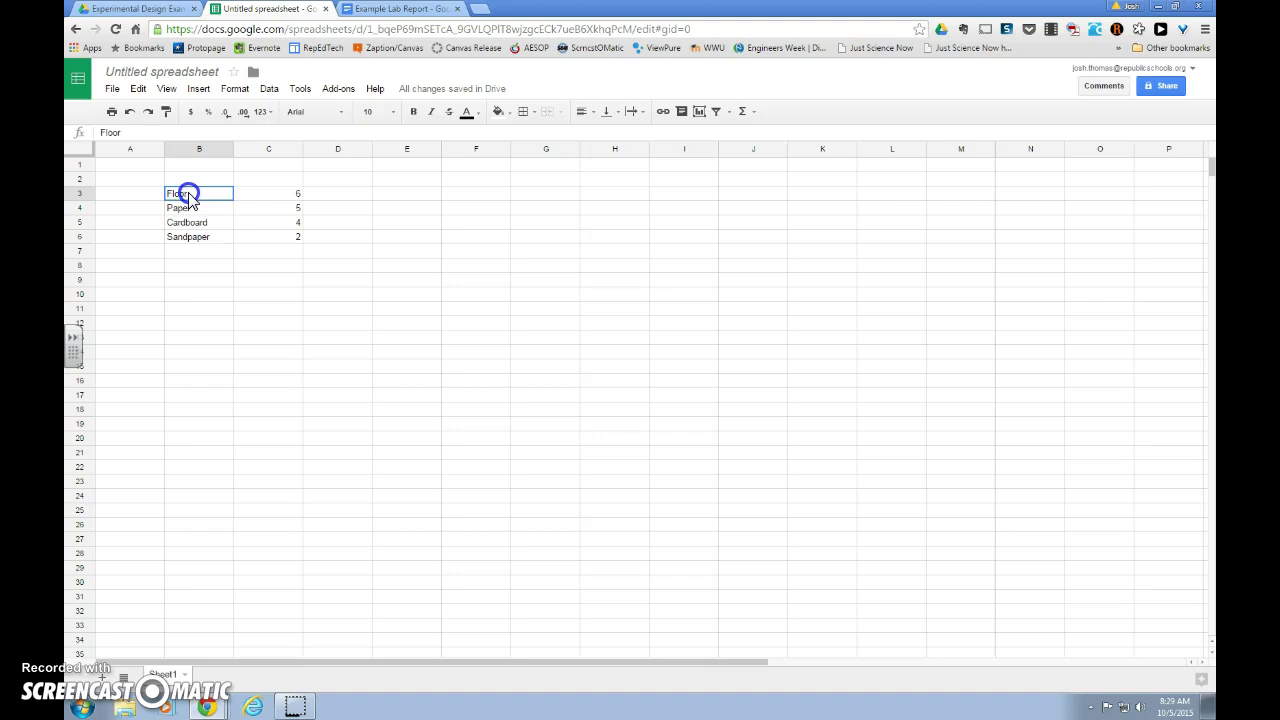
drag(210, 208, 275, 243)
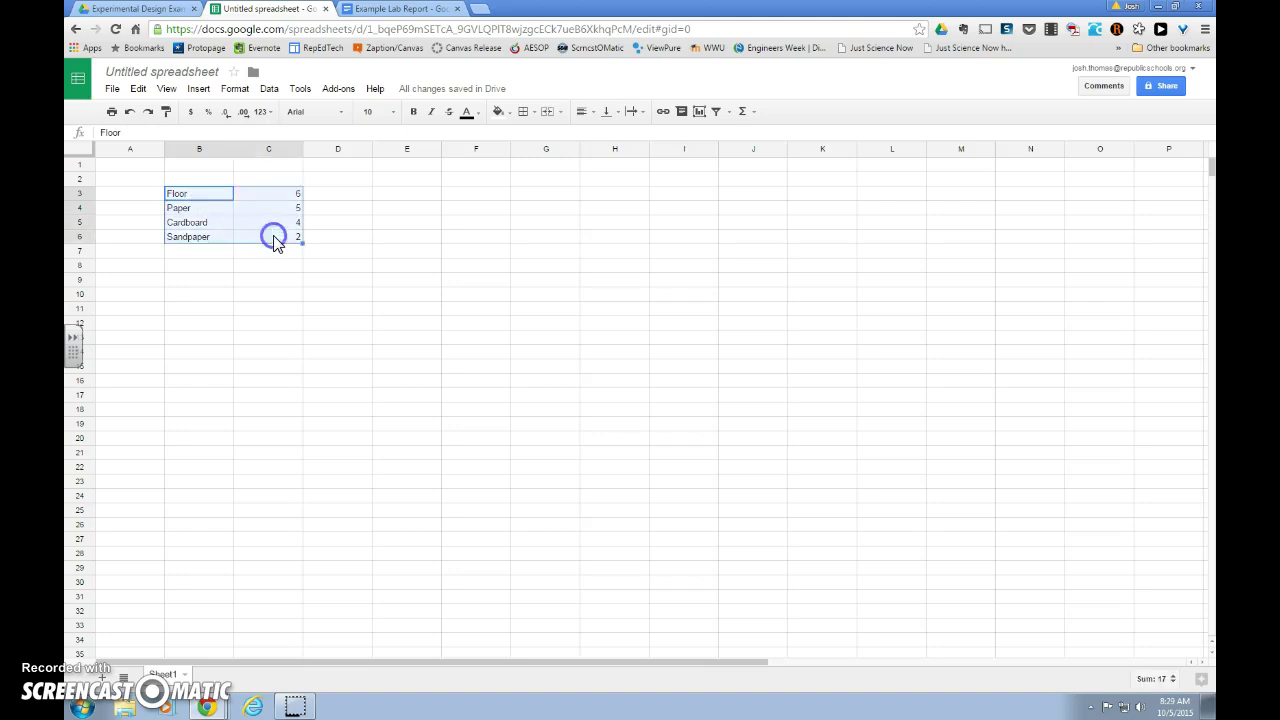
click(197, 90)
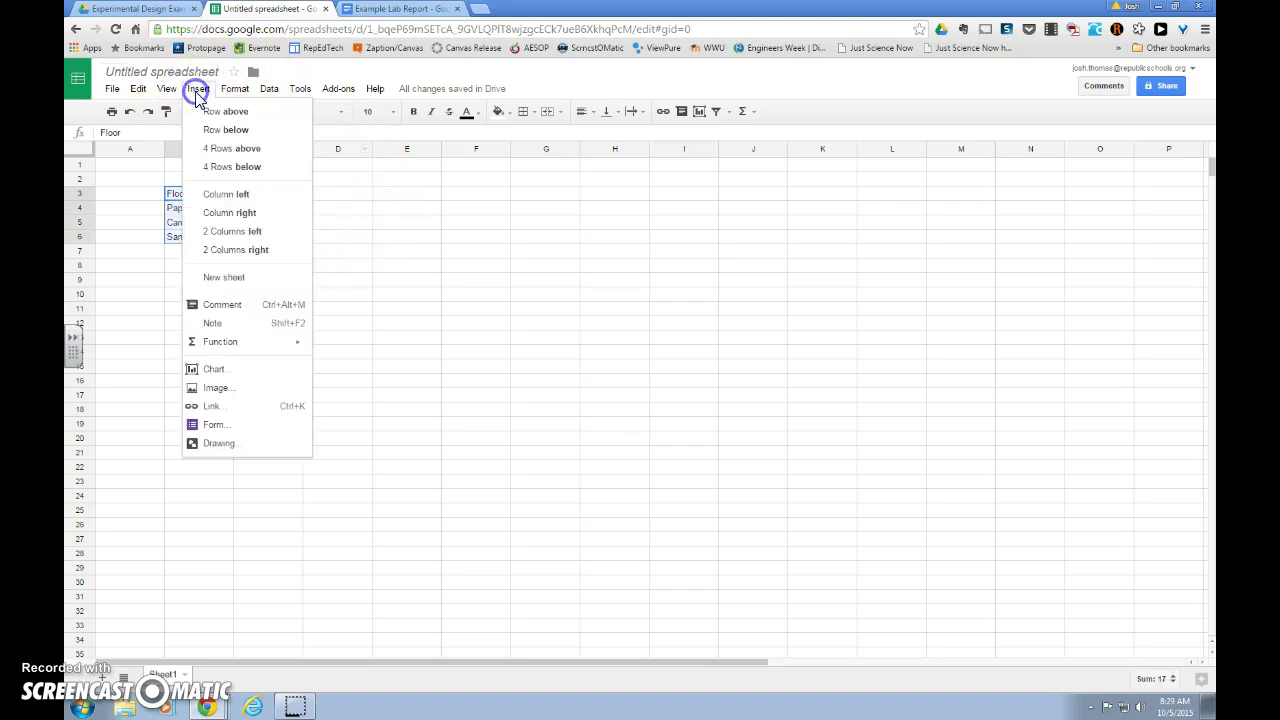
click(232, 372)
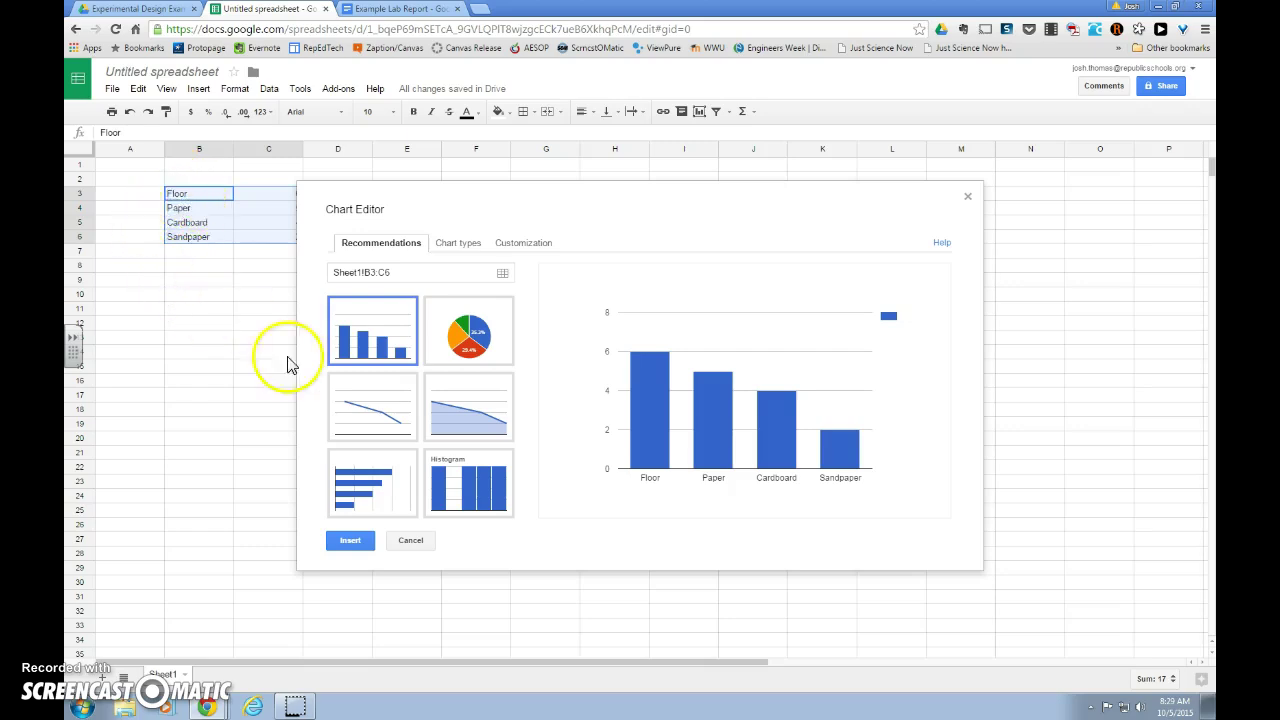
click(388, 345)
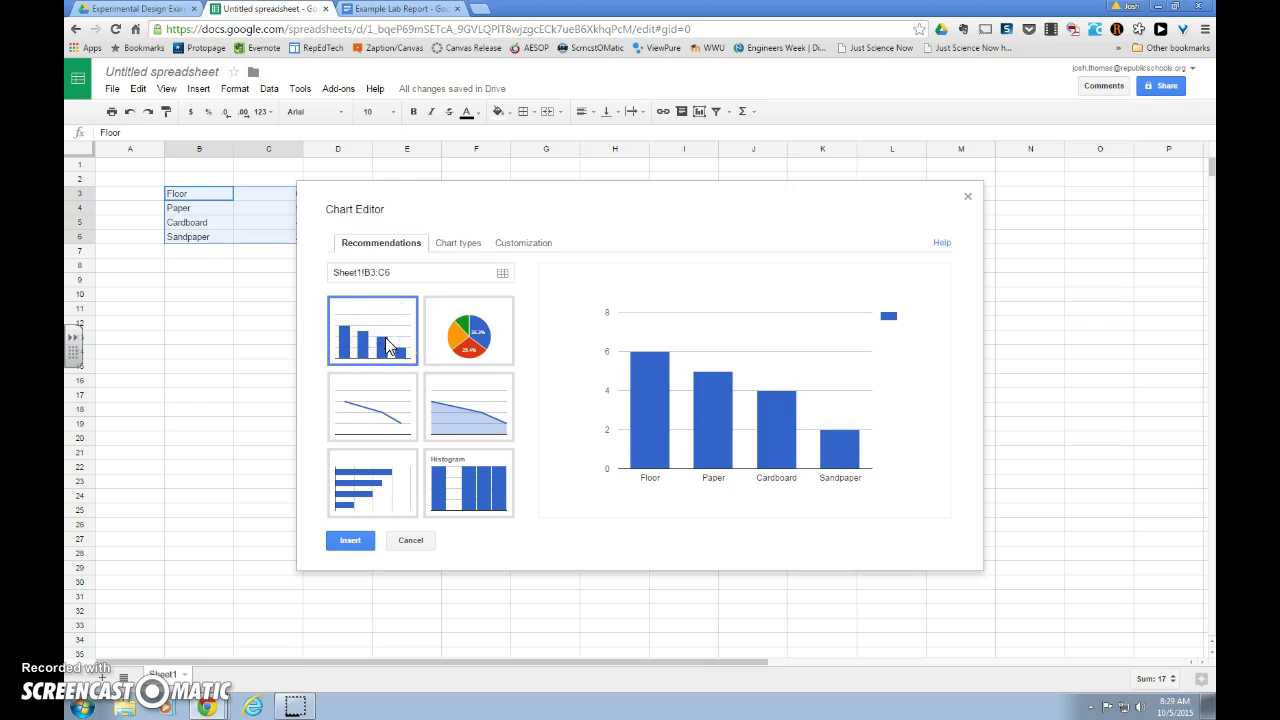
- Copy the lab report's title, "The Effect of the Type of Surface on the Amount of Time Until the Car Stops", in as the chart title
click(514, 246)
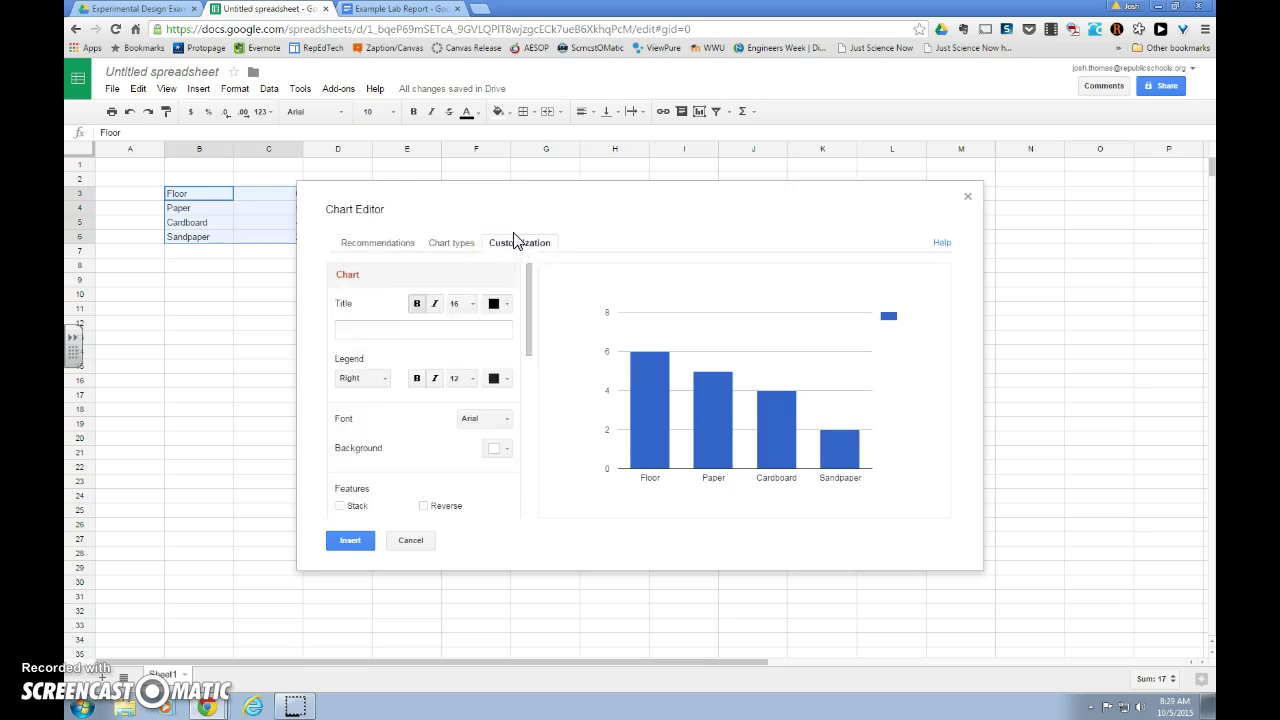
click(349, 330)
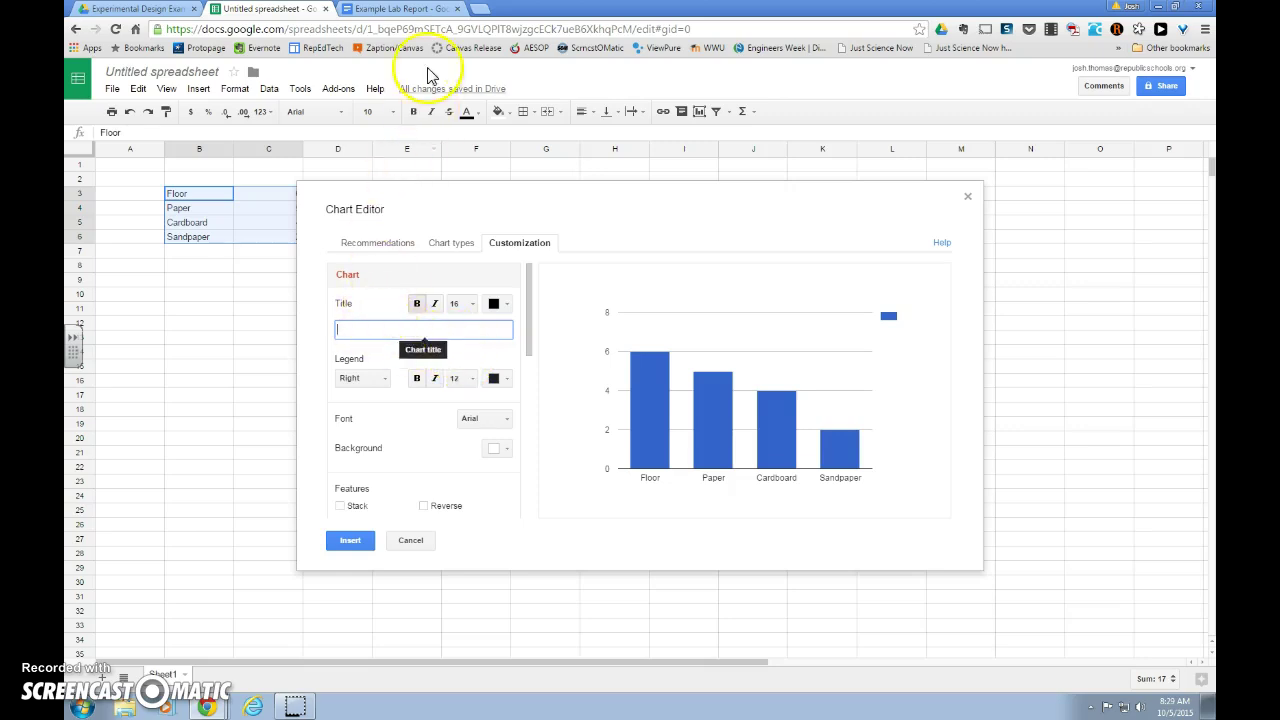
click(412, 12)
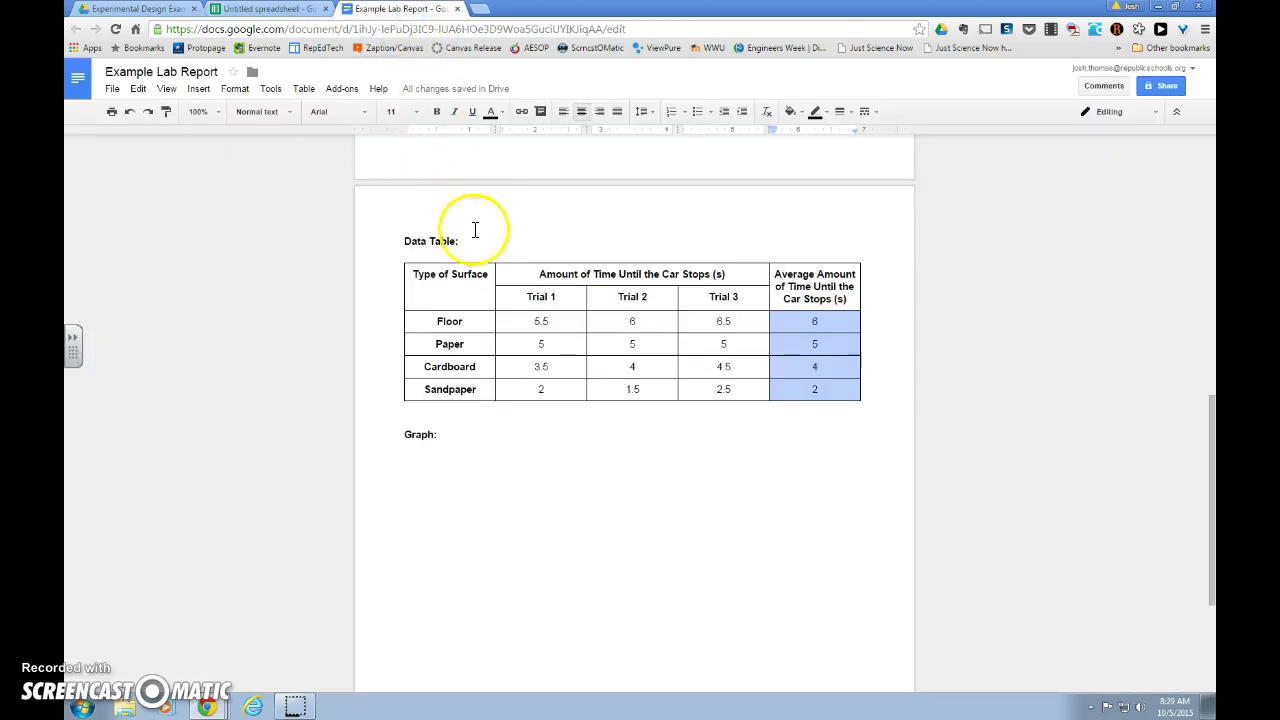
scroll(447, 310, up, 3)
scroll(447, 310, up, 3)
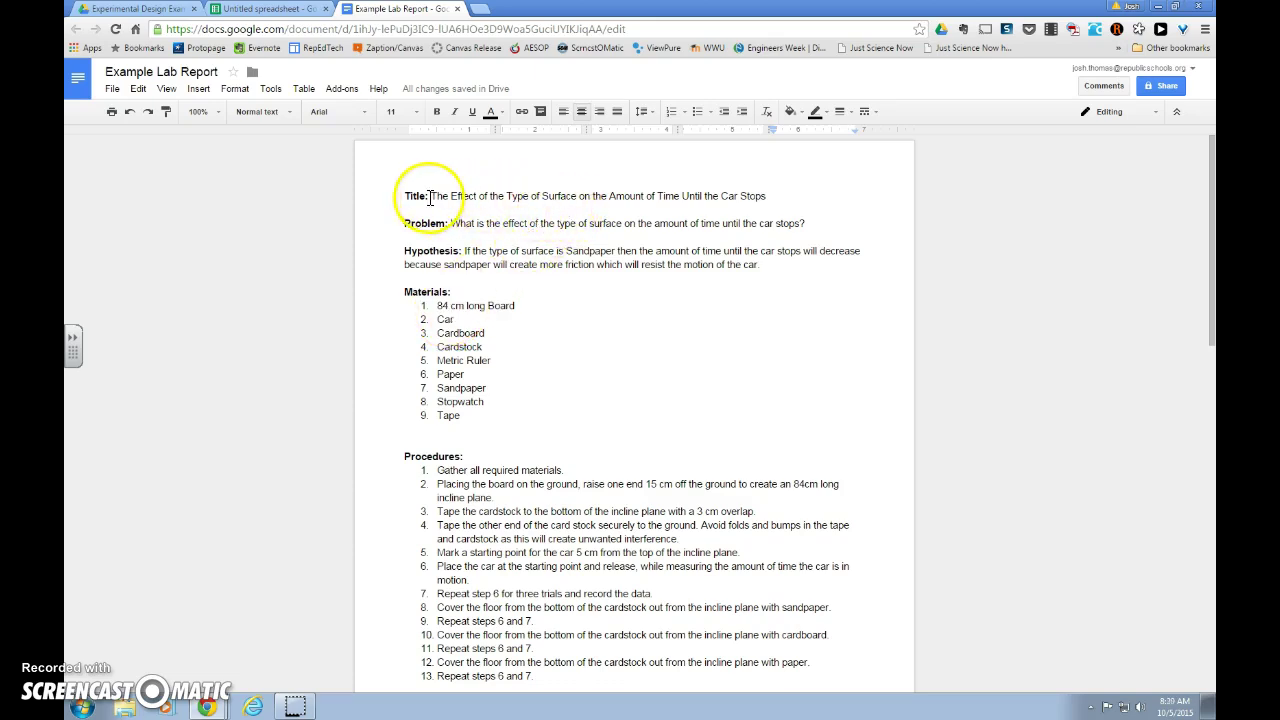
drag(432, 196, 767, 199)
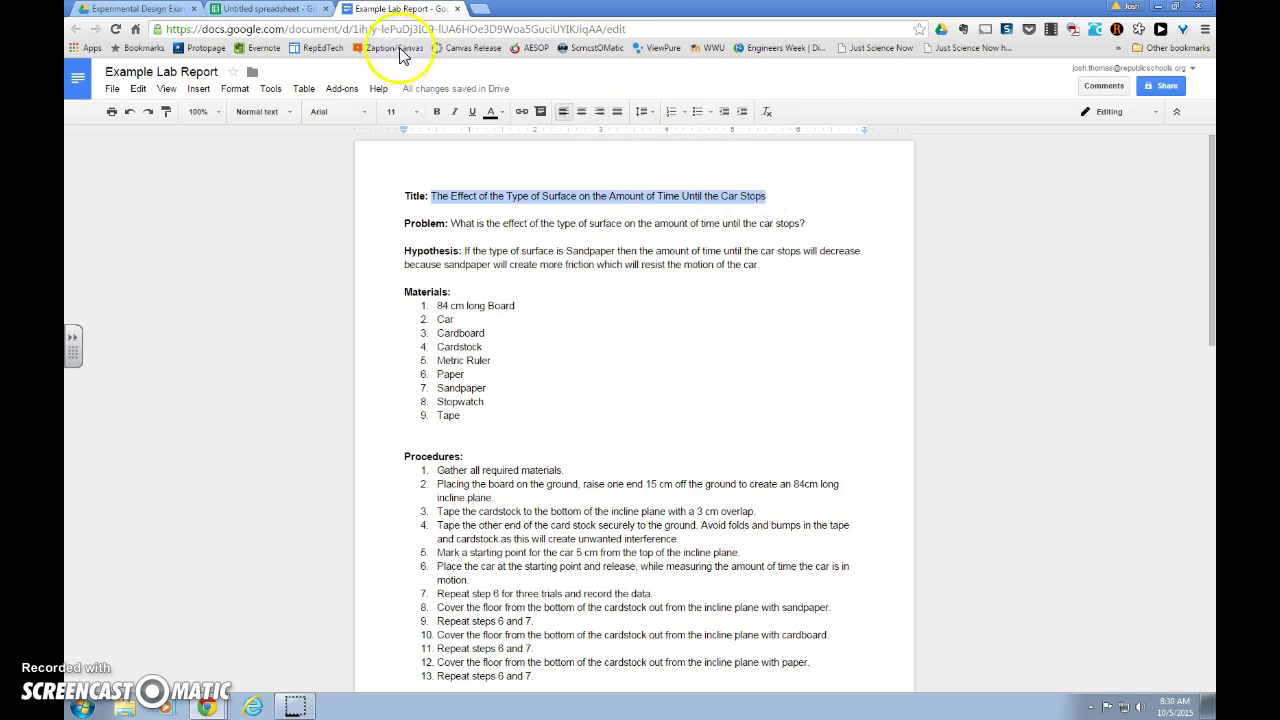
click(265, 8)
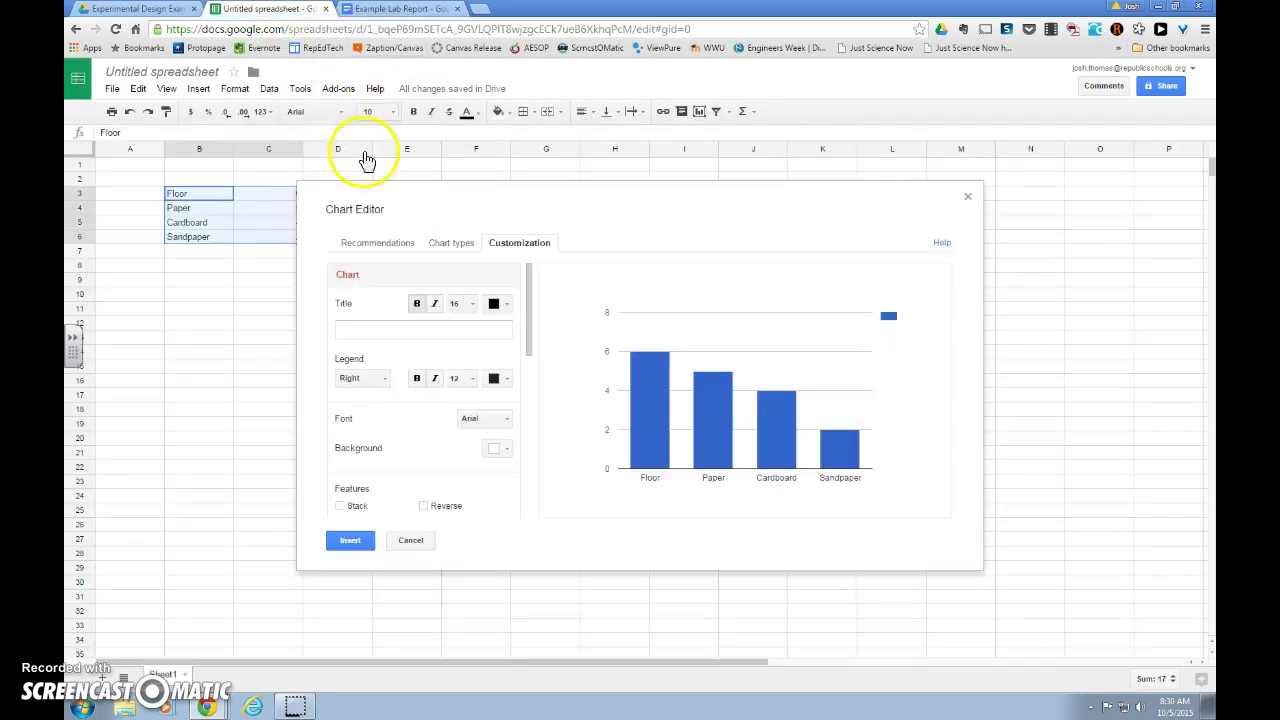
click(356, 331)
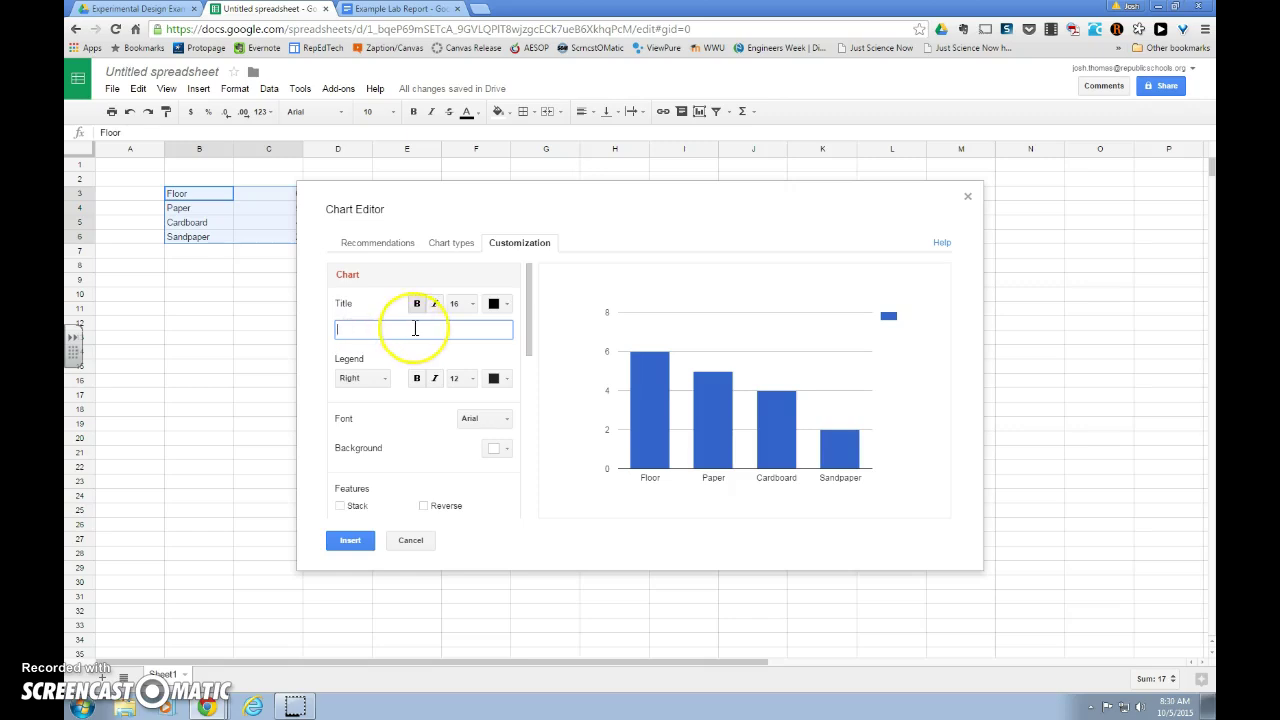
key(ctrl+v)
click(432, 362)
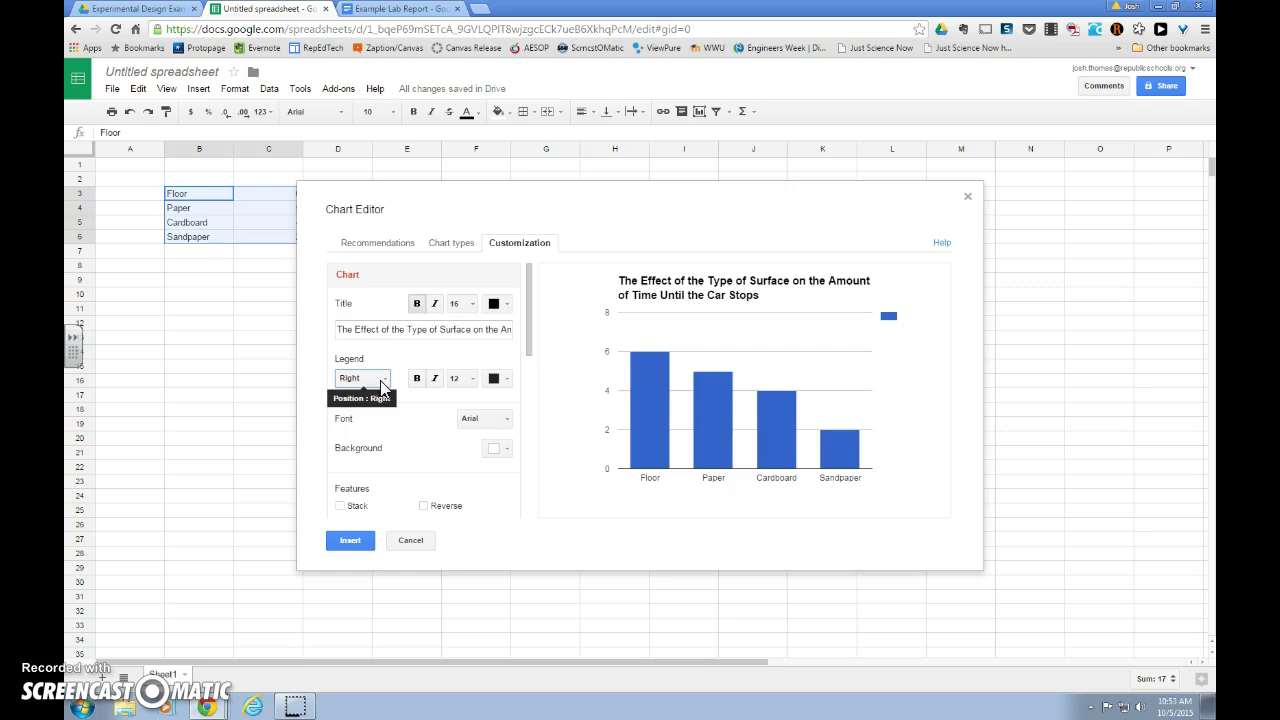
- Set the chart's legend to None and title the horizontal axis "Type of Surface"
click(383, 386)
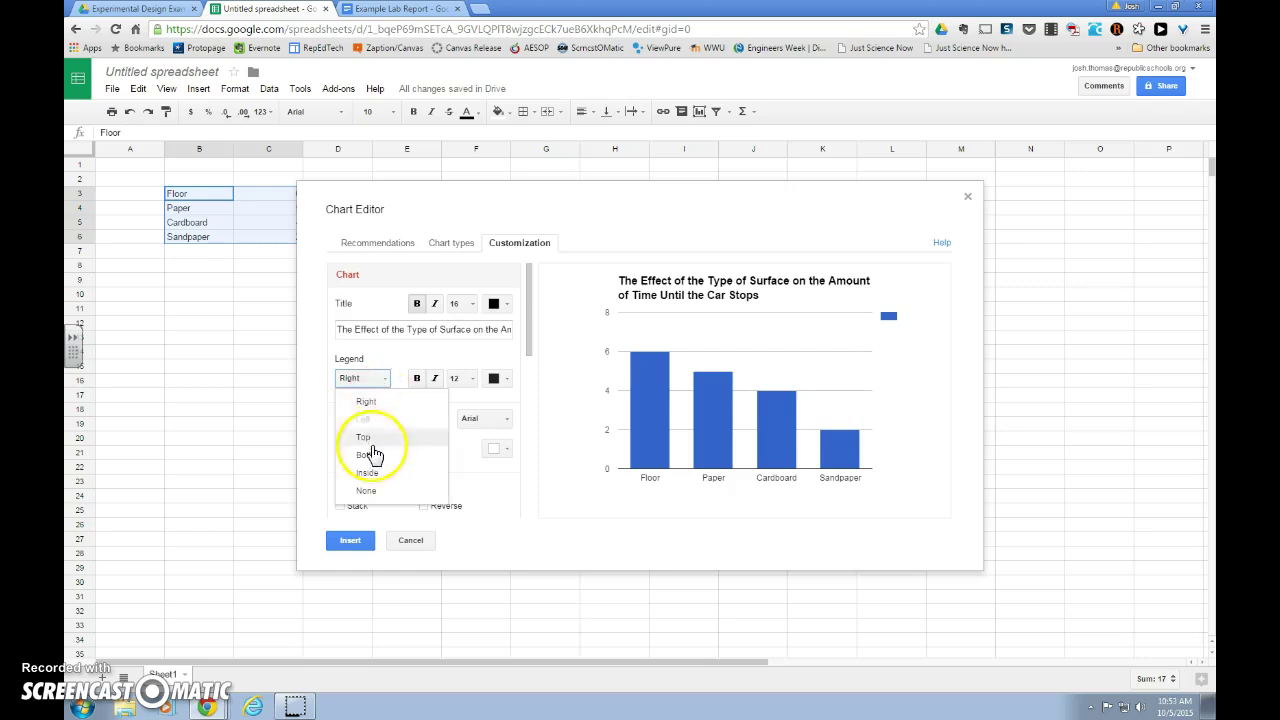
click(369, 492)
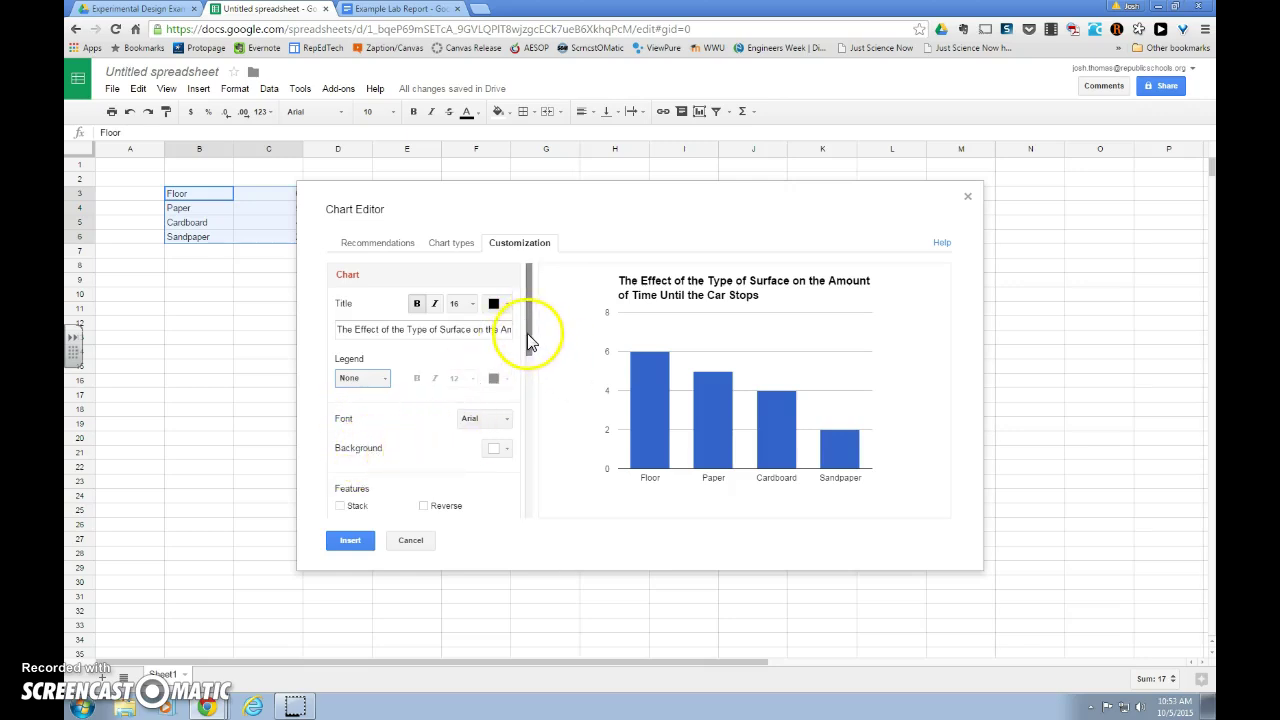
drag(528, 334, 523, 434)
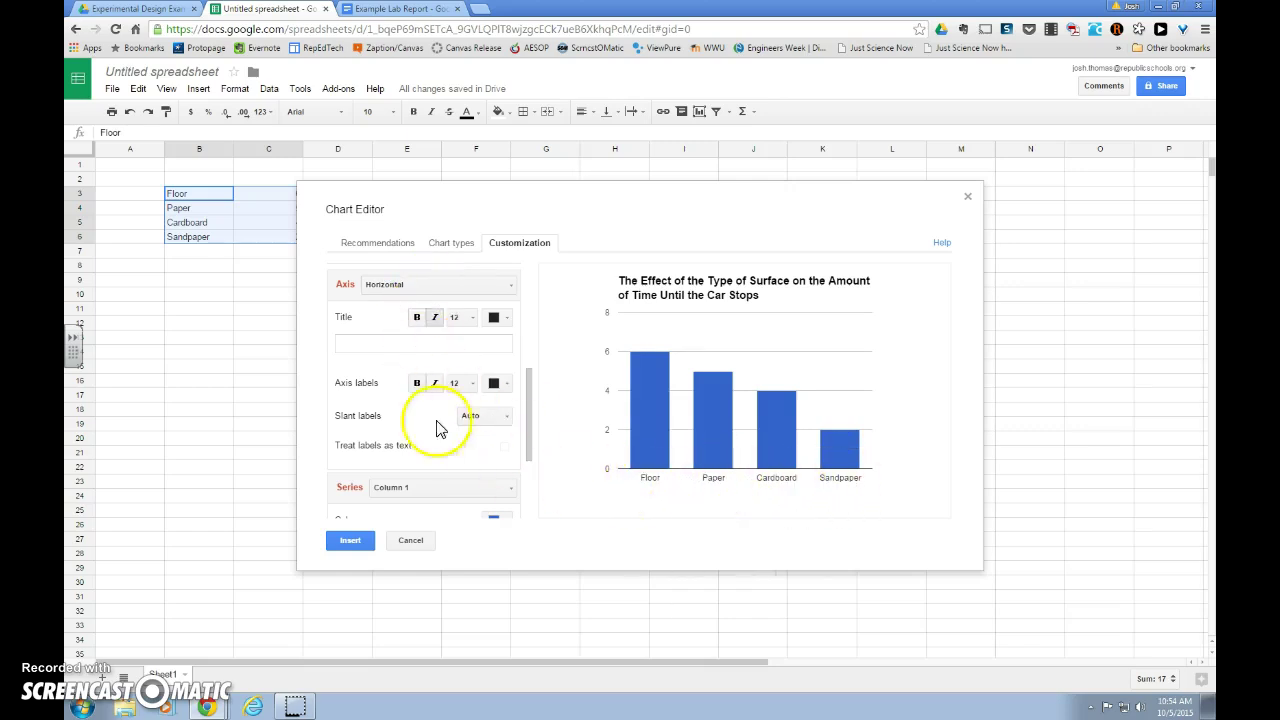
click(364, 344)
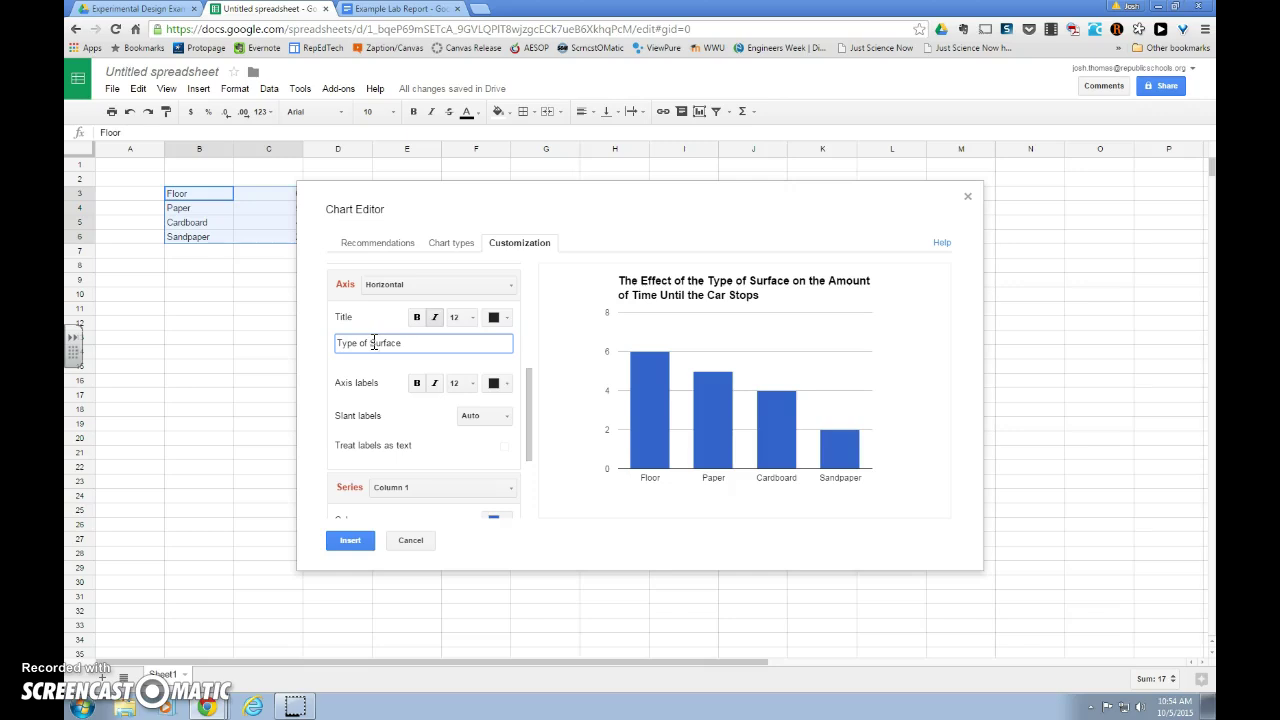
click(371, 366)
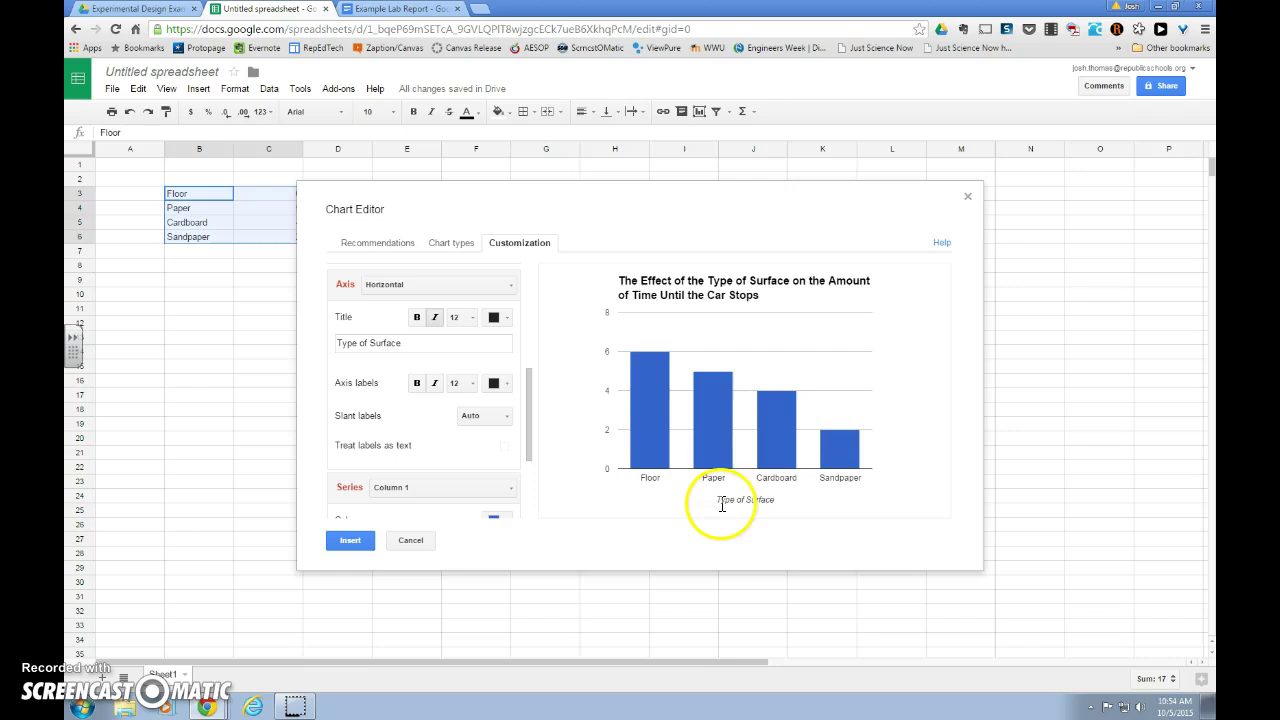
- Title the chart's left vertical axis "Average Amount of Time Until the Car Stops (s)"
scroll(355, 415, down, 1)
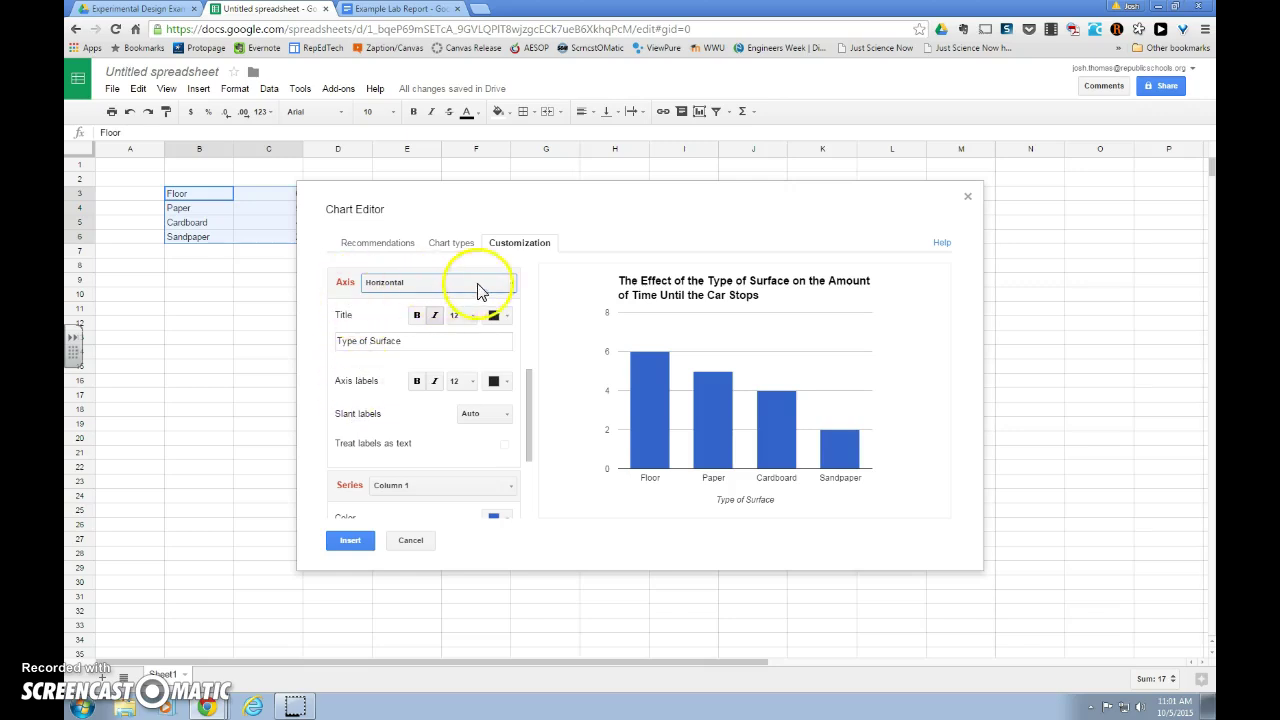
click(510, 284)
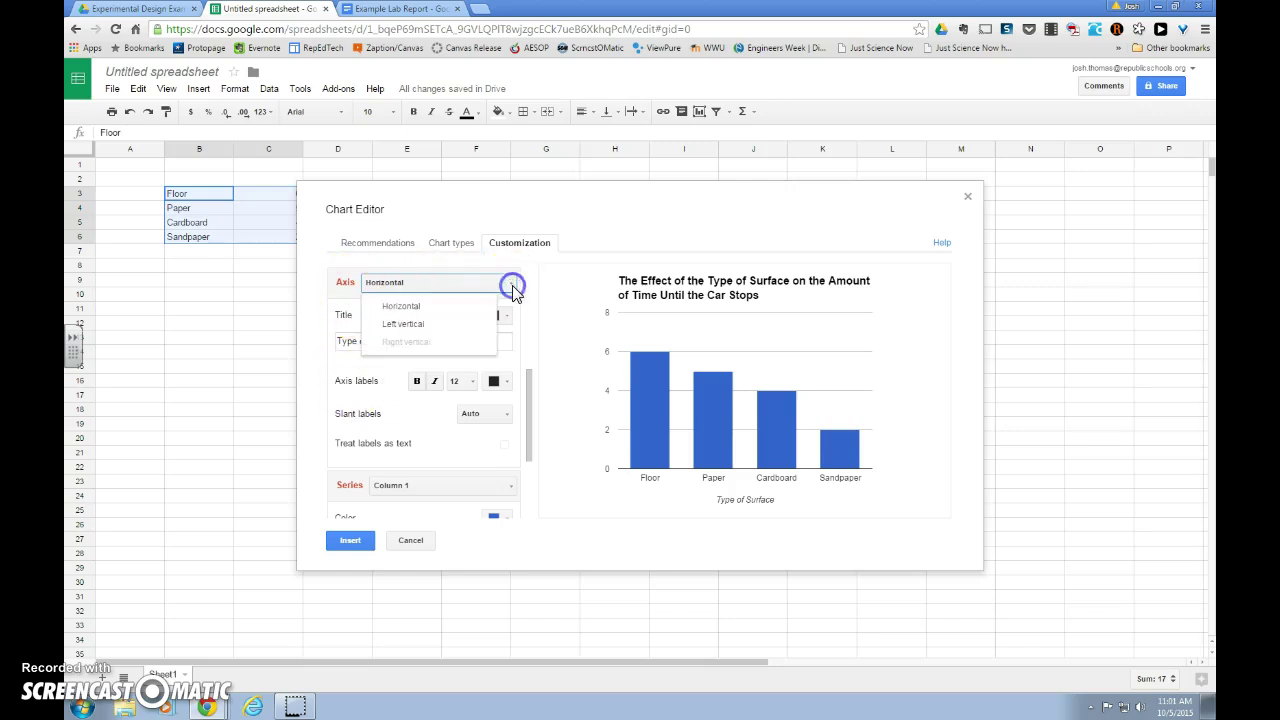
click(441, 326)
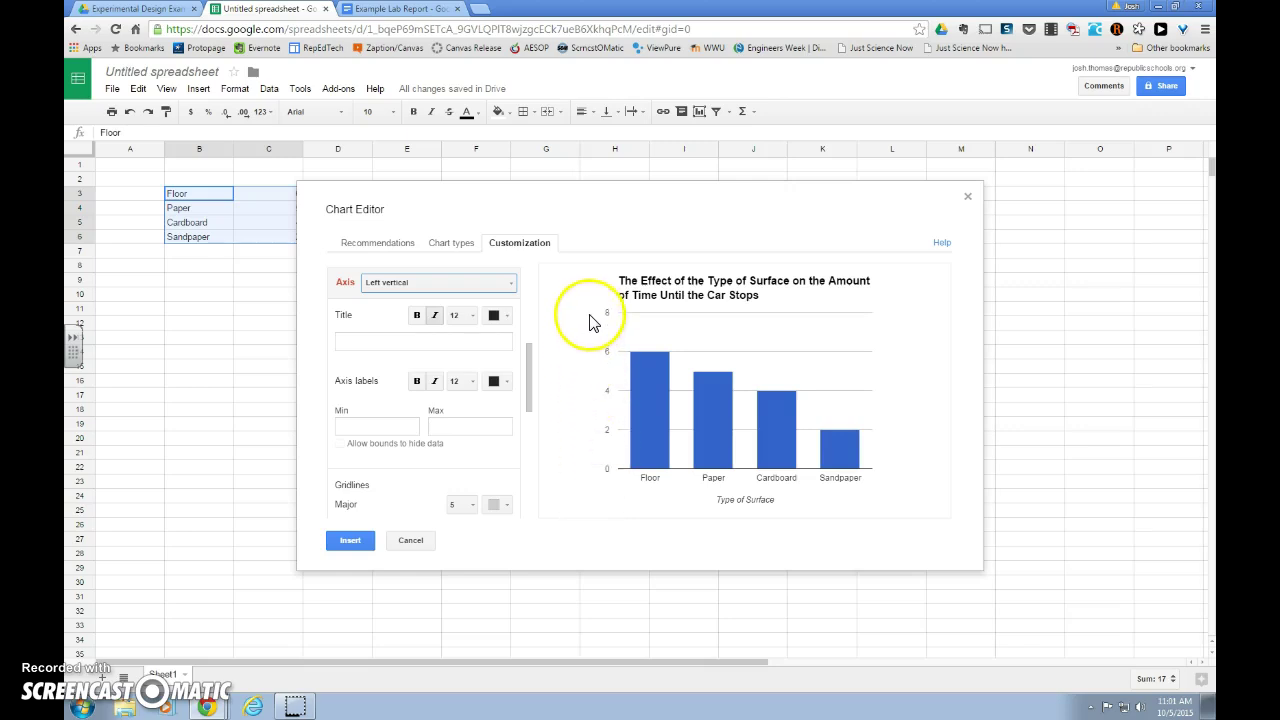
click(432, 341)
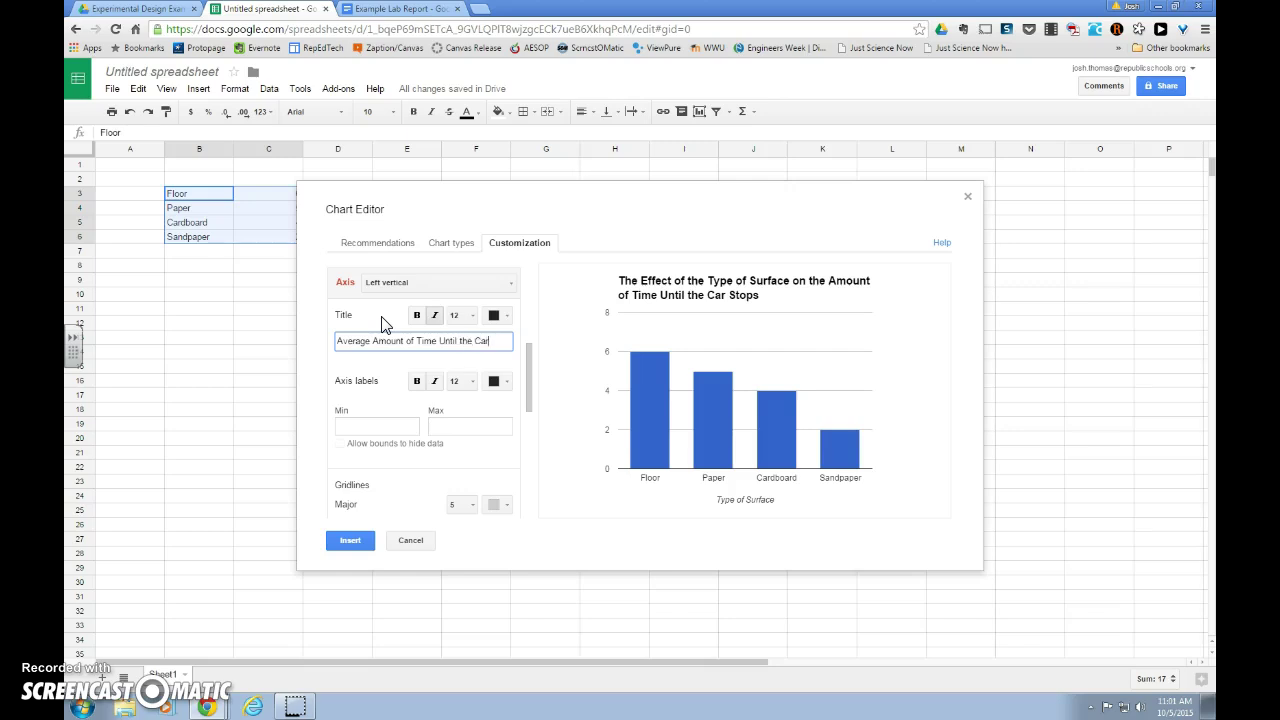
text(s (s)
click(512, 343)
text())
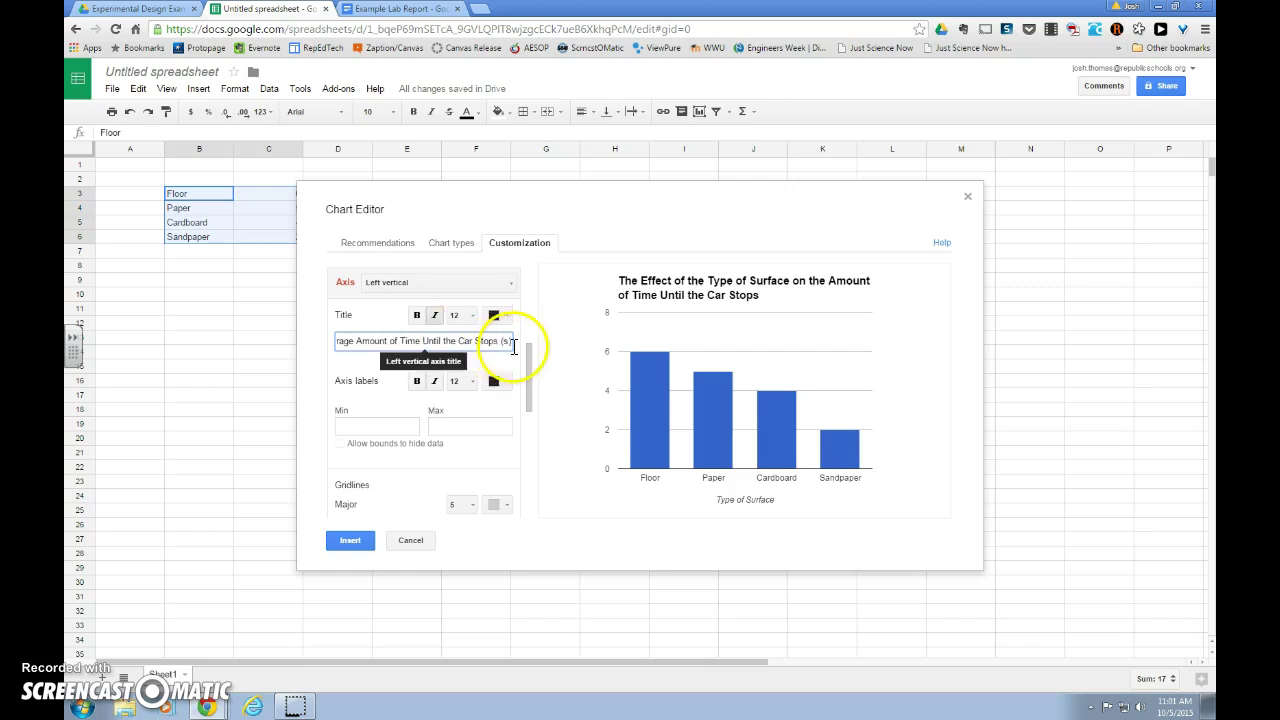
click(387, 378)
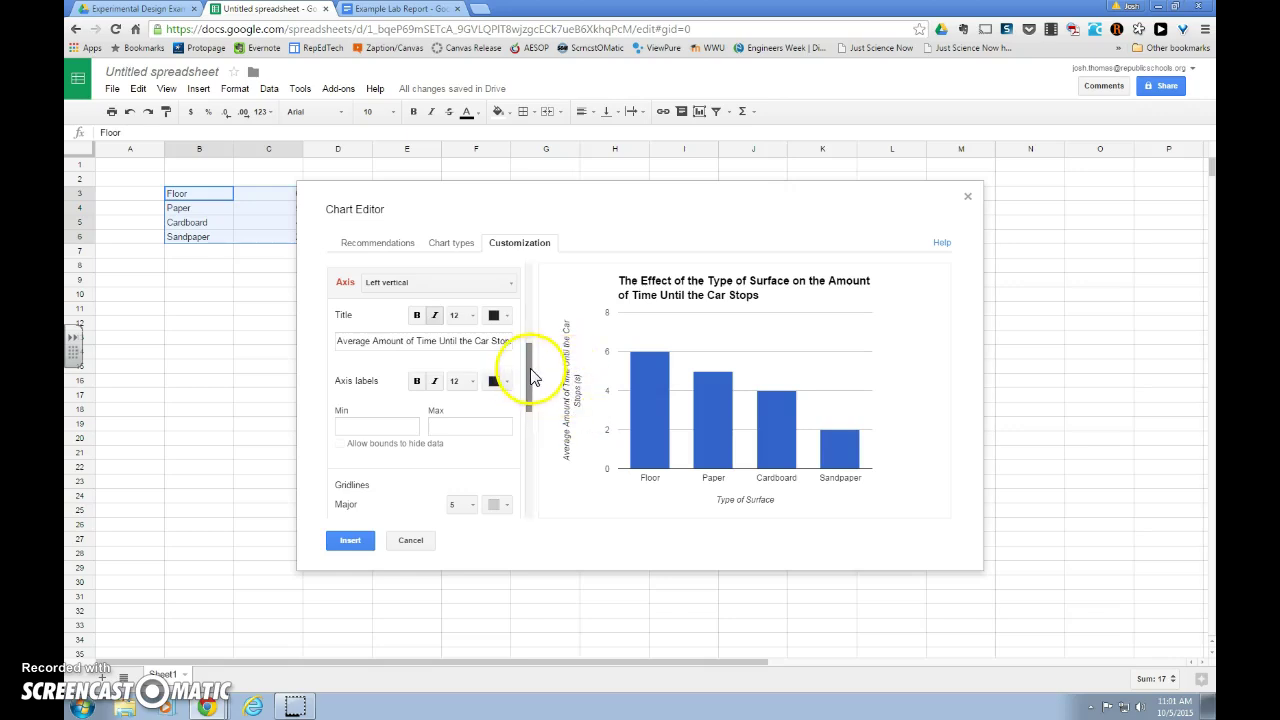
- Set the Column 1 series' data labels to Value
drag(532, 376, 515, 482)
click(383, 447)
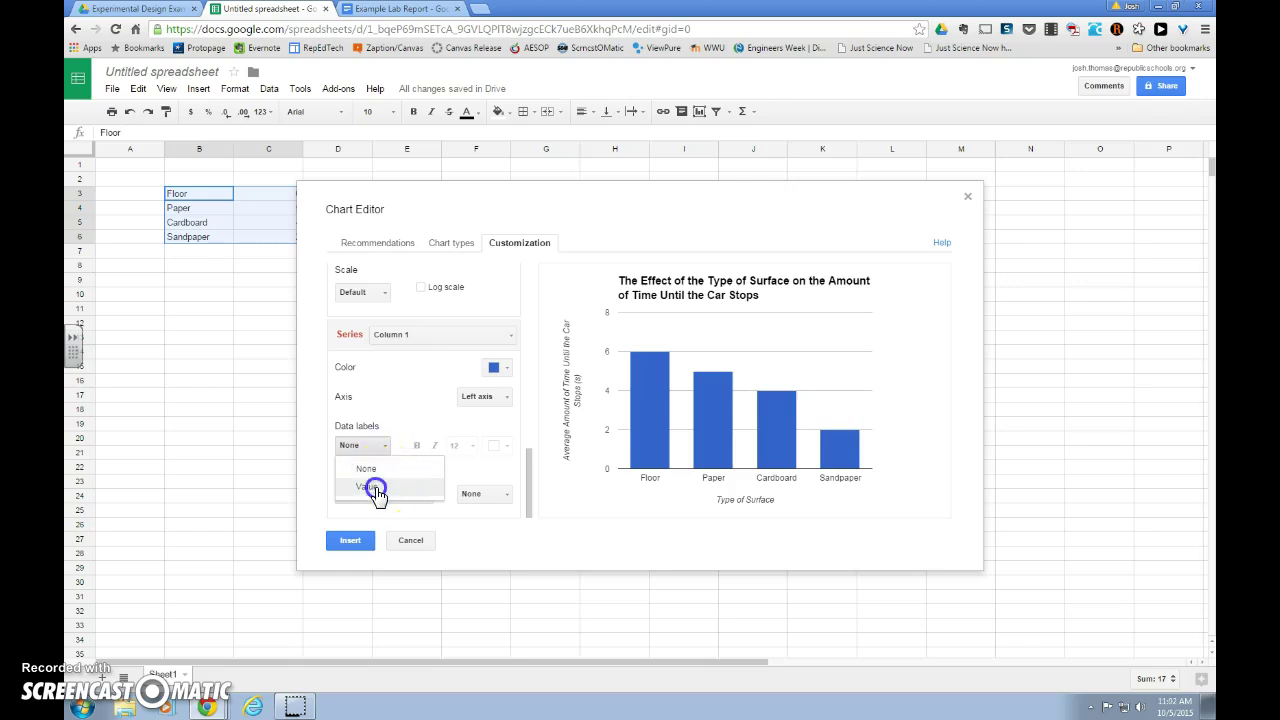
click(372, 487)
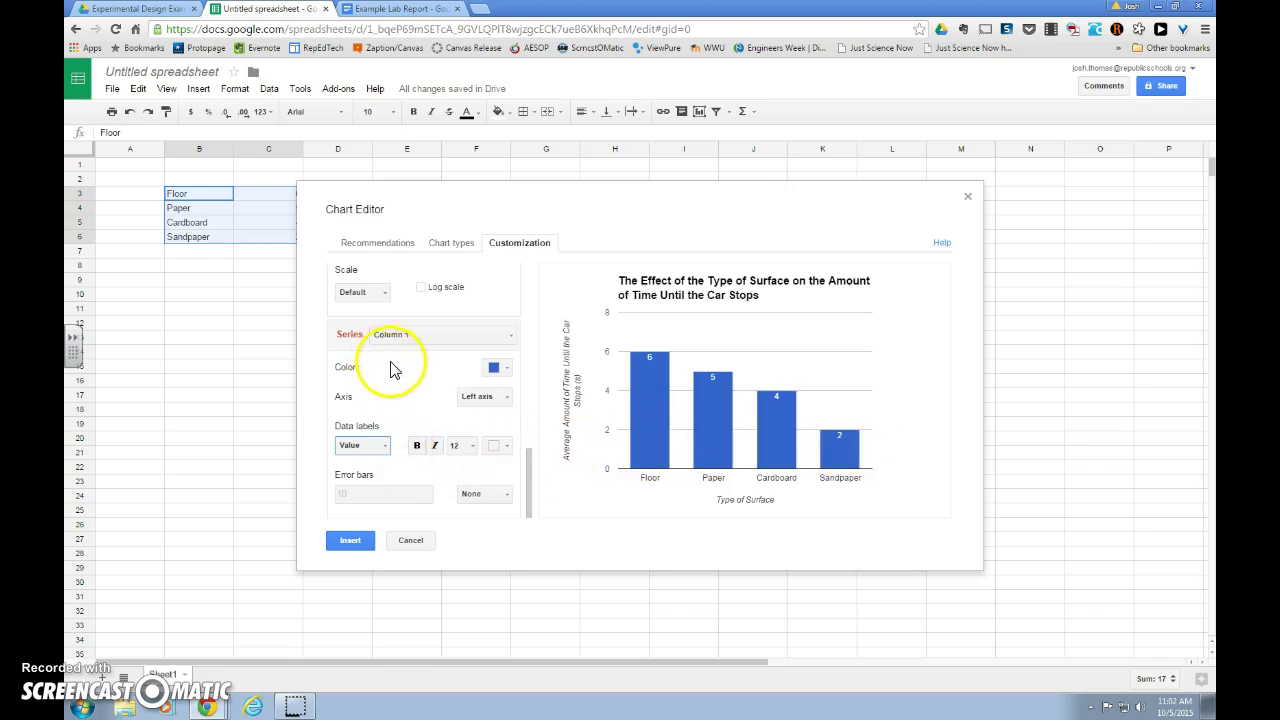
- Color the Column 1 series dark gray and give the chart an orange background
click(507, 368)
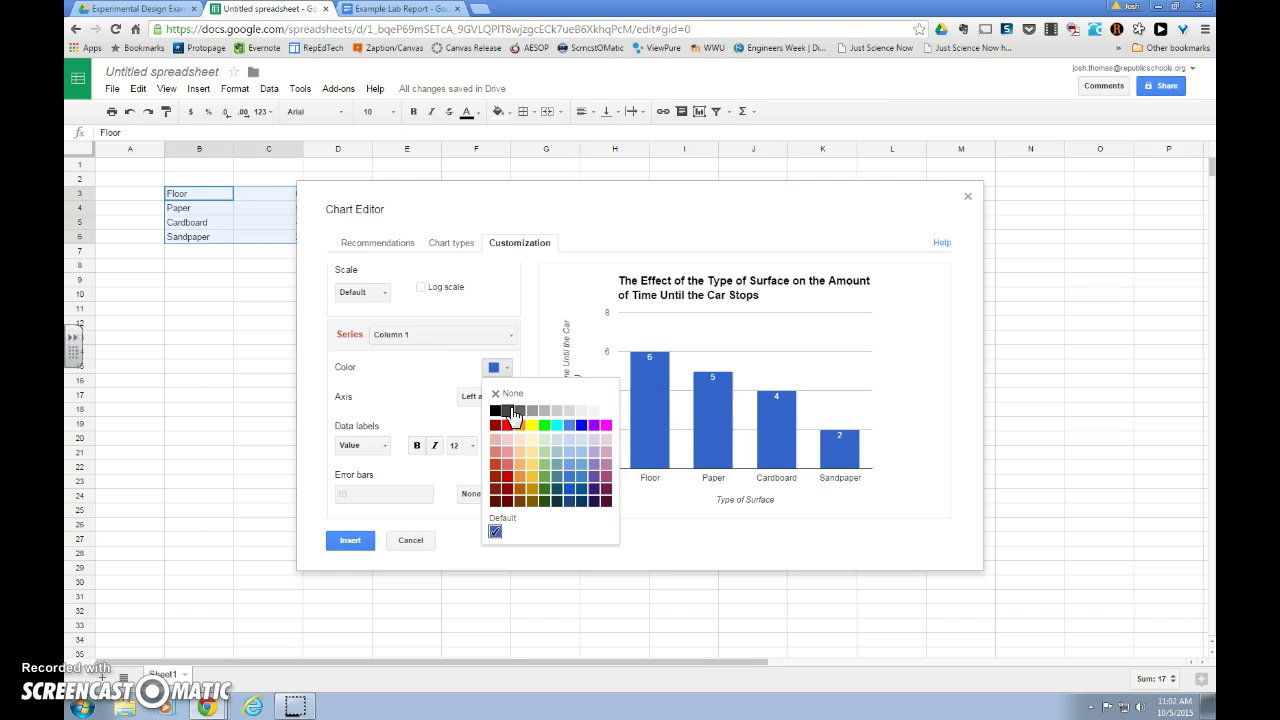
click(519, 410)
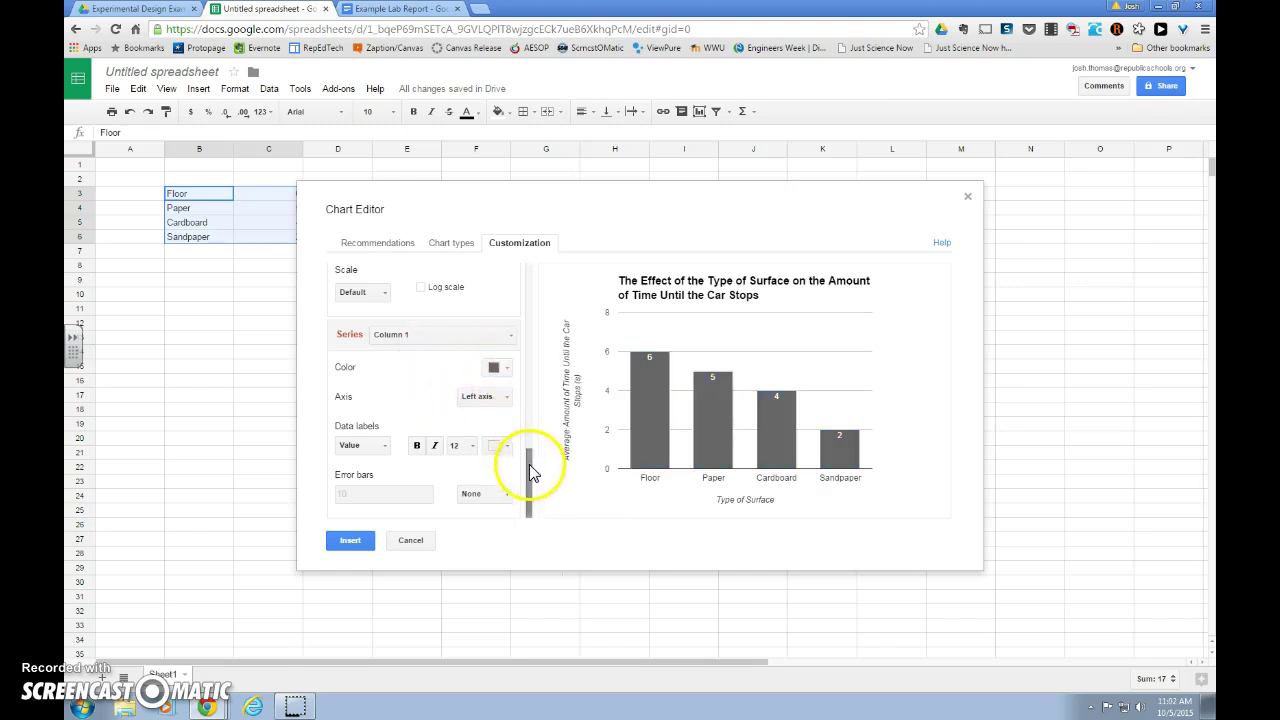
drag(525, 460, 529, 277)
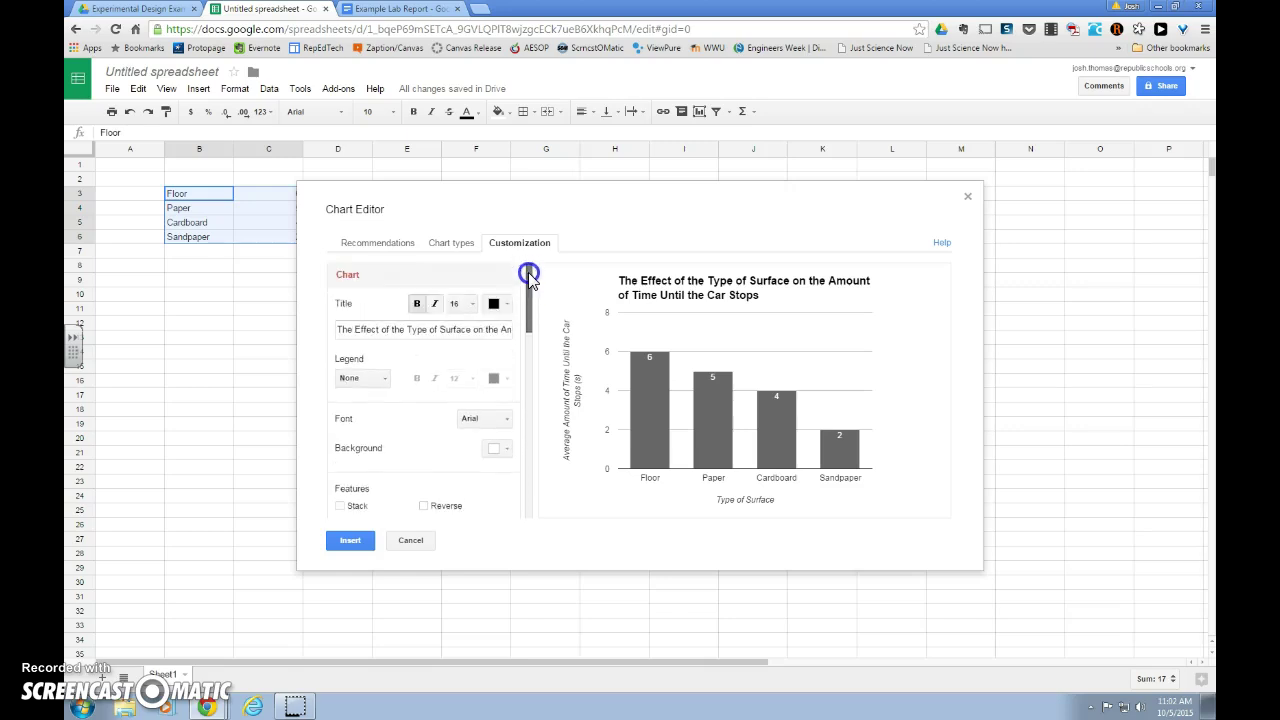
click(498, 448)
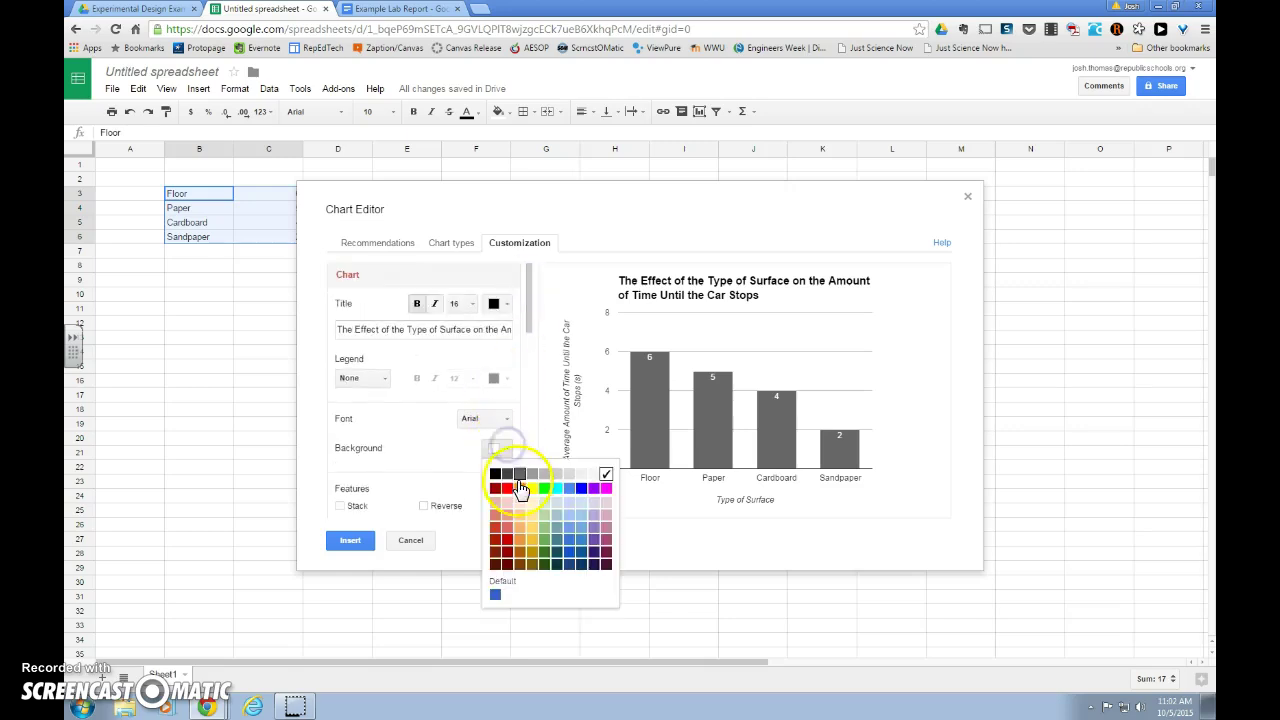
click(519, 488)
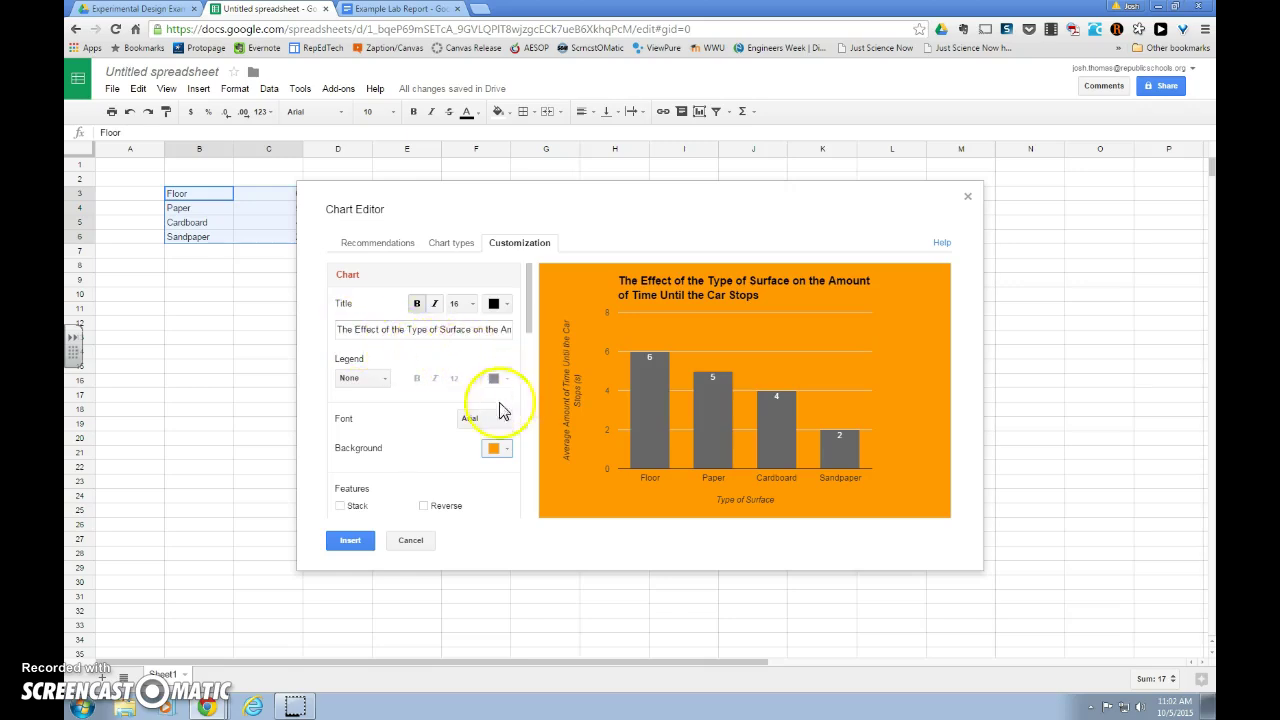
- Insert the finished chart and move it clear of the data in B3:C6, starting around column D
click(347, 541)
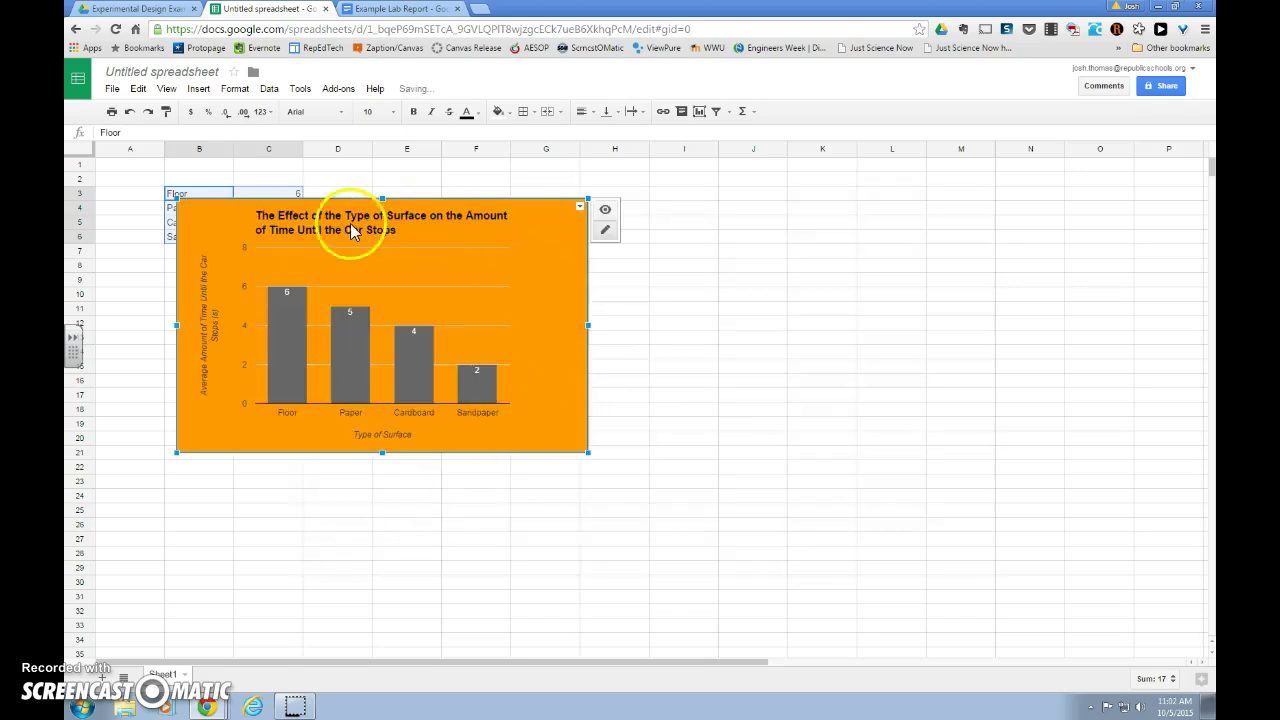
drag(240, 228, 404, 250)
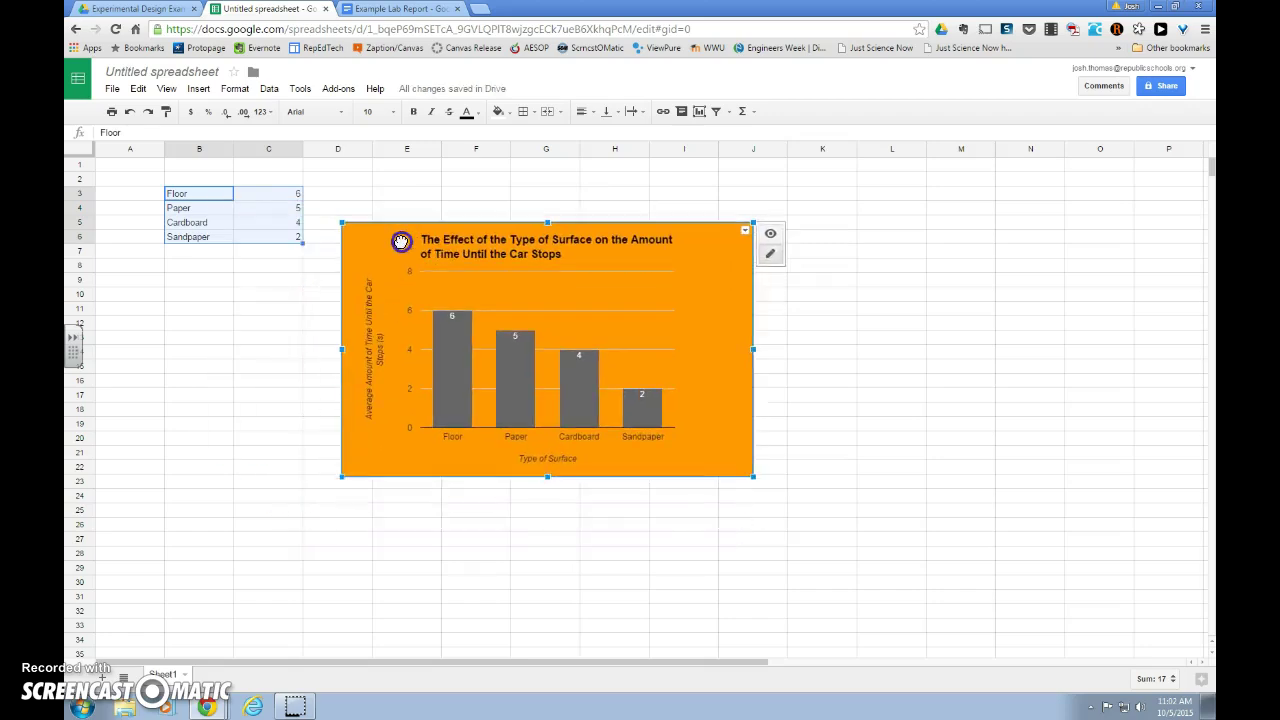
- Rename the spreadsheet "Example Graph"
click(162, 72)
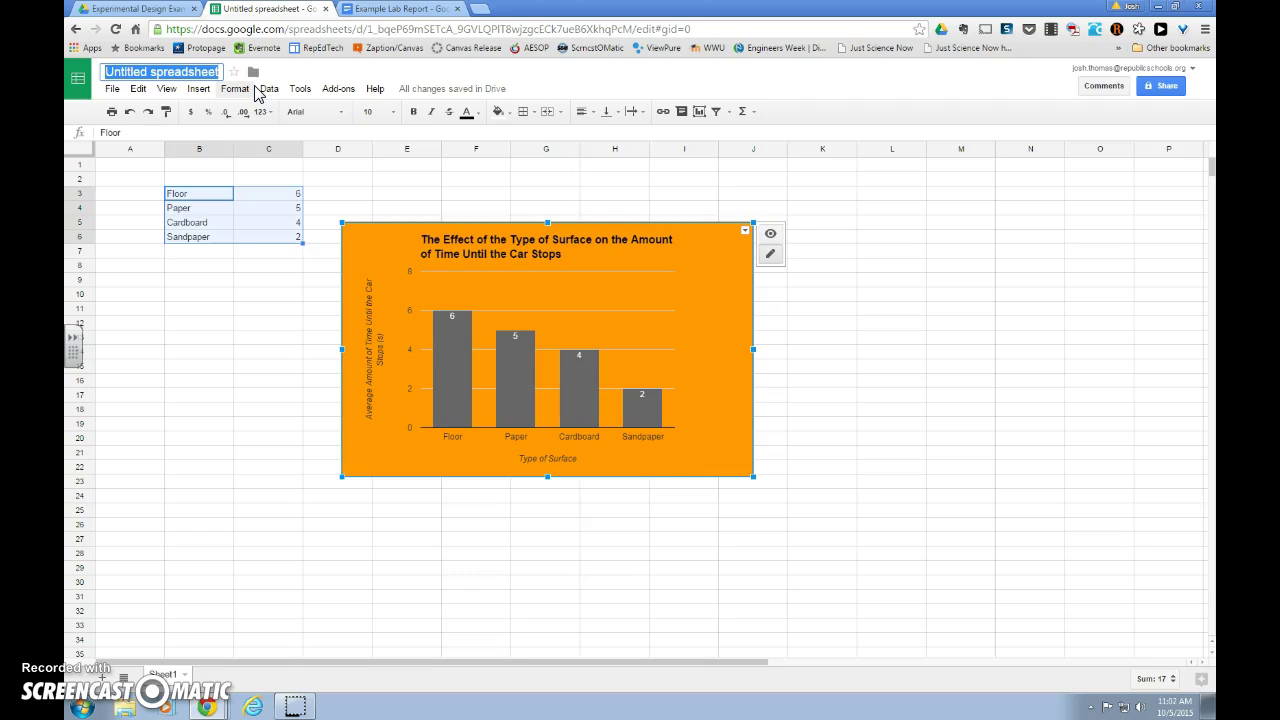
text(Example Graph)
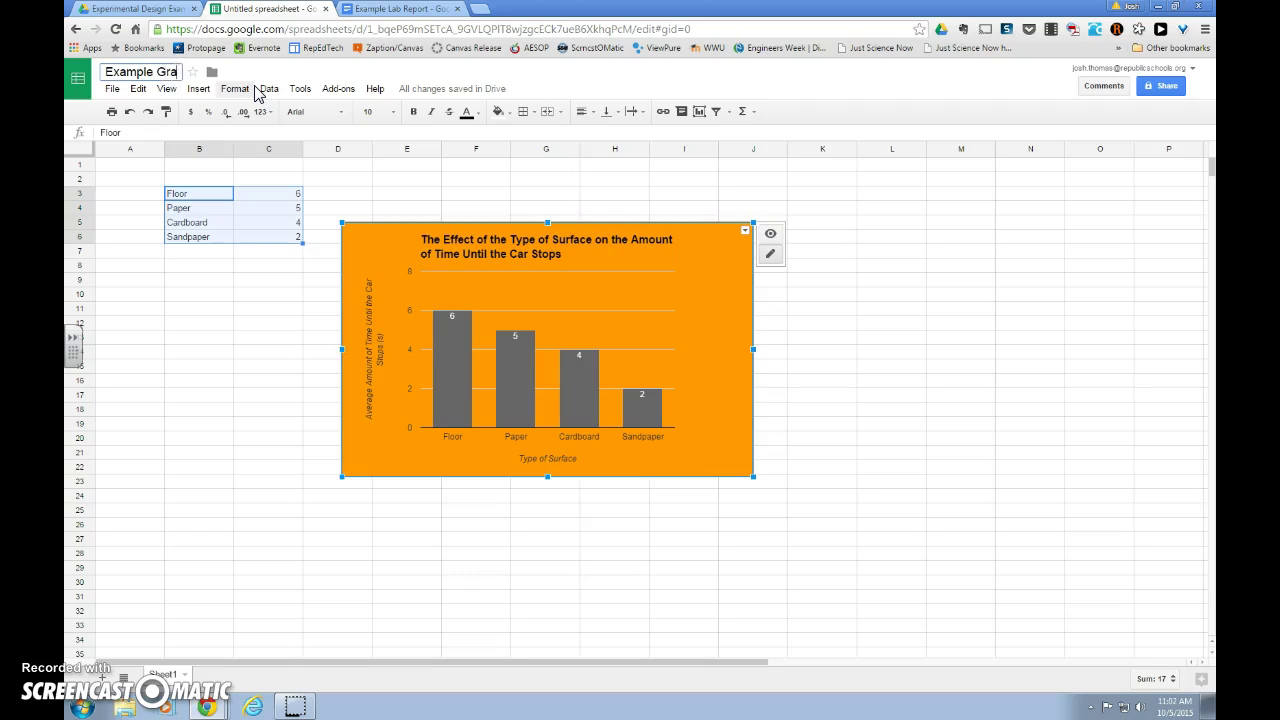
click(268, 280)
- Copy the chart into the Example Lab Report document beneath the "Graph:" heading and add a new line after it
click(680, 268)
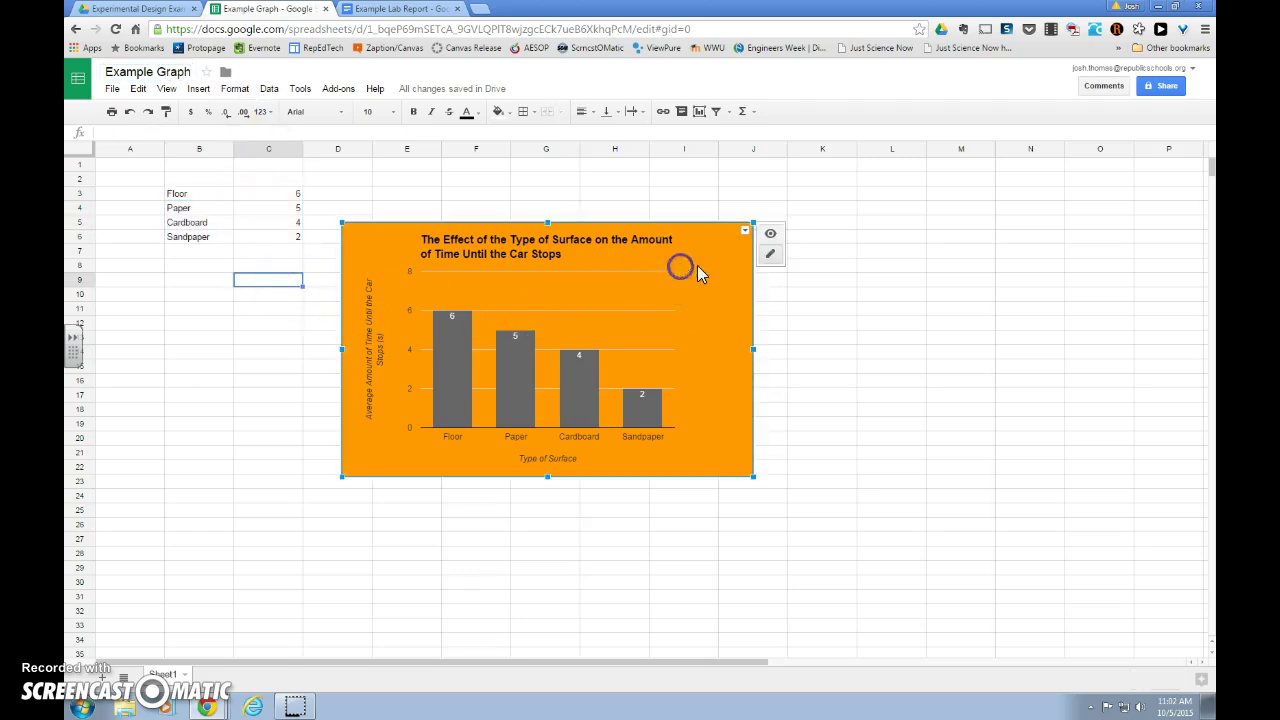
click(745, 235)
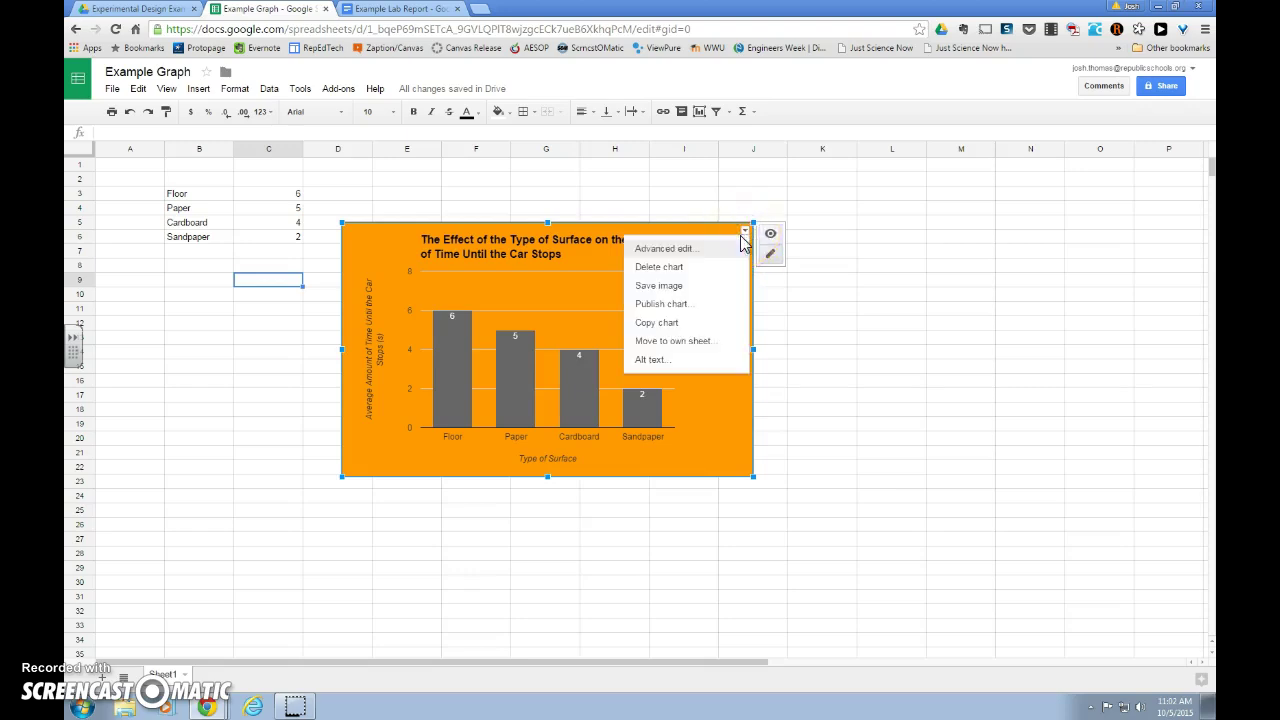
click(683, 325)
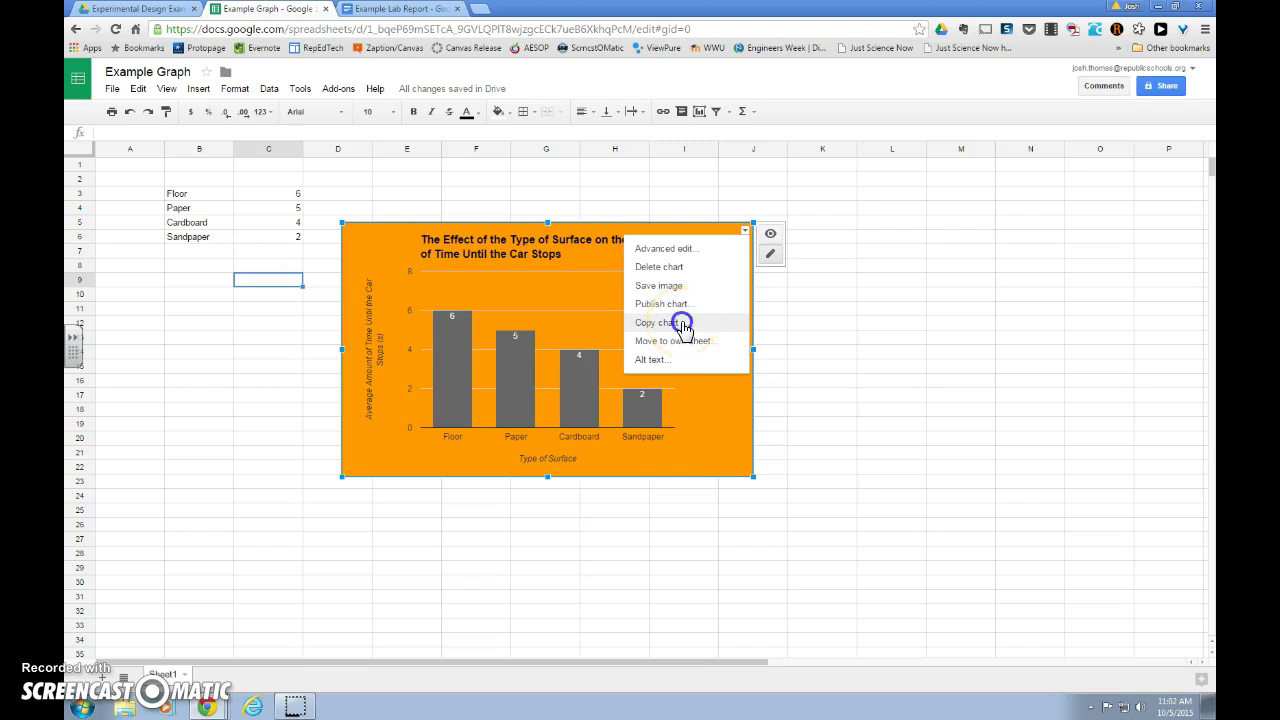
click(384, 14)
scroll(540, 330, down, 10)
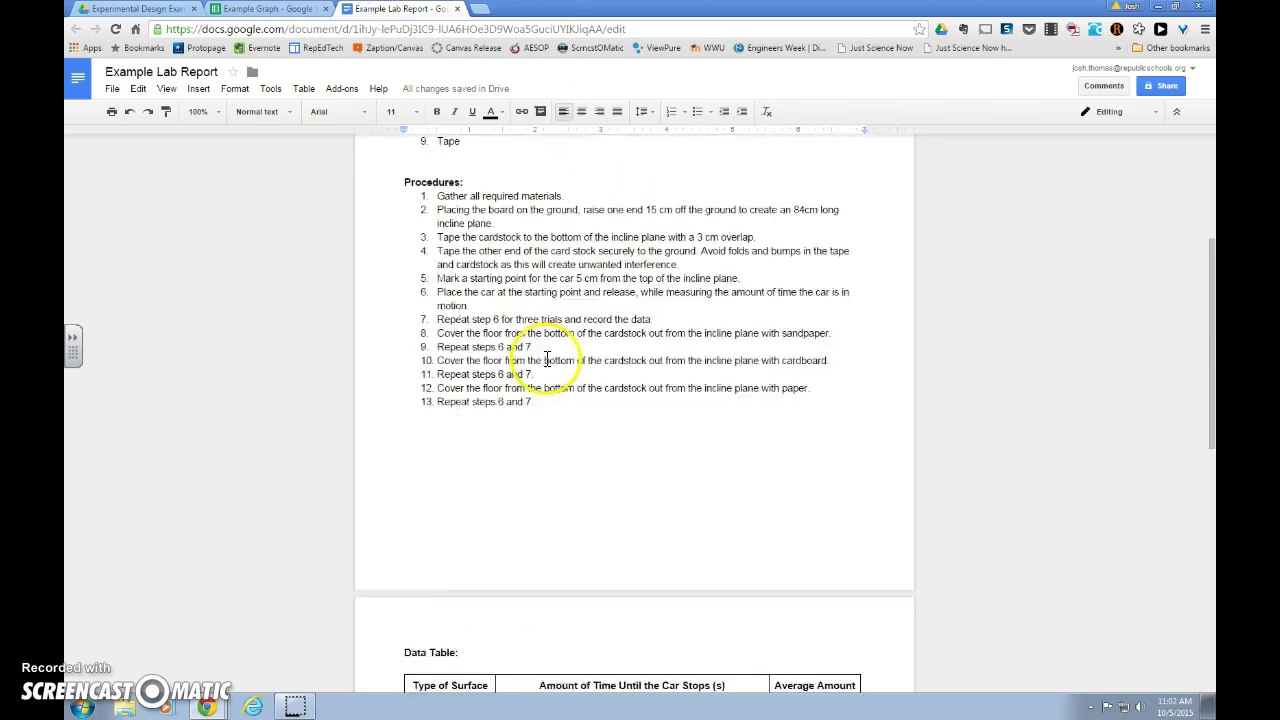
click(457, 340)
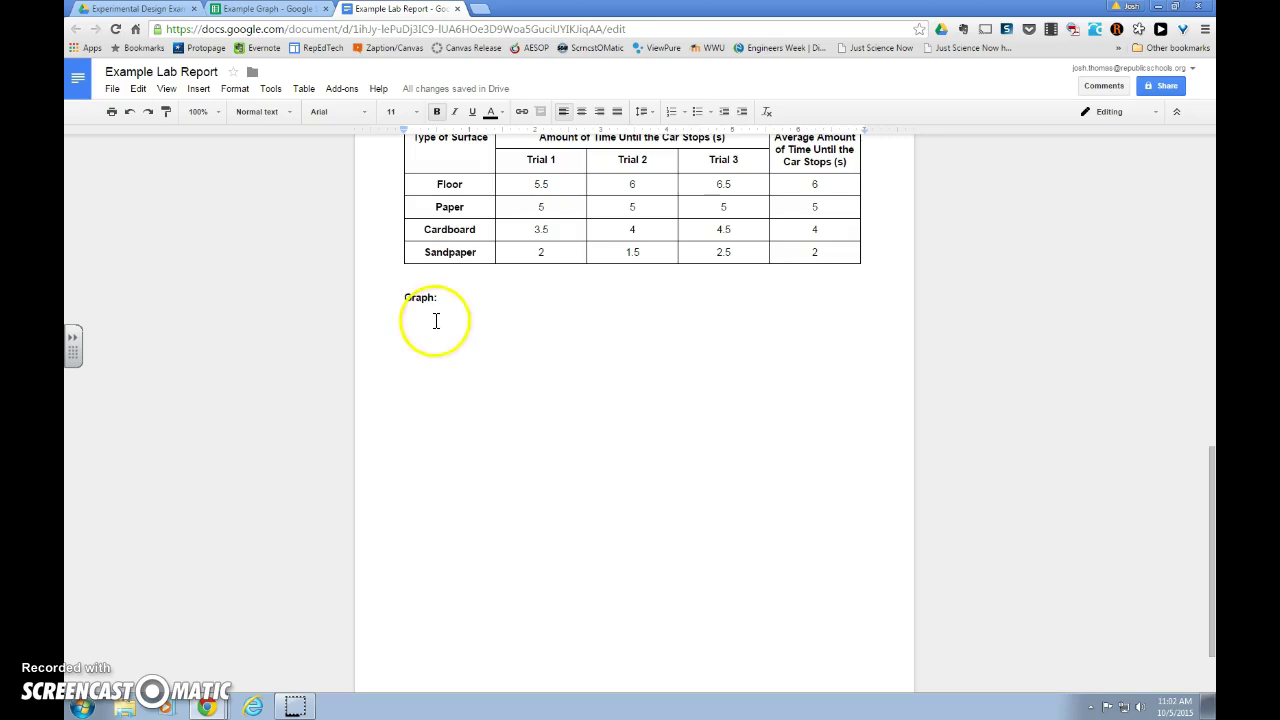
right_click(434, 320)
click(472, 362)
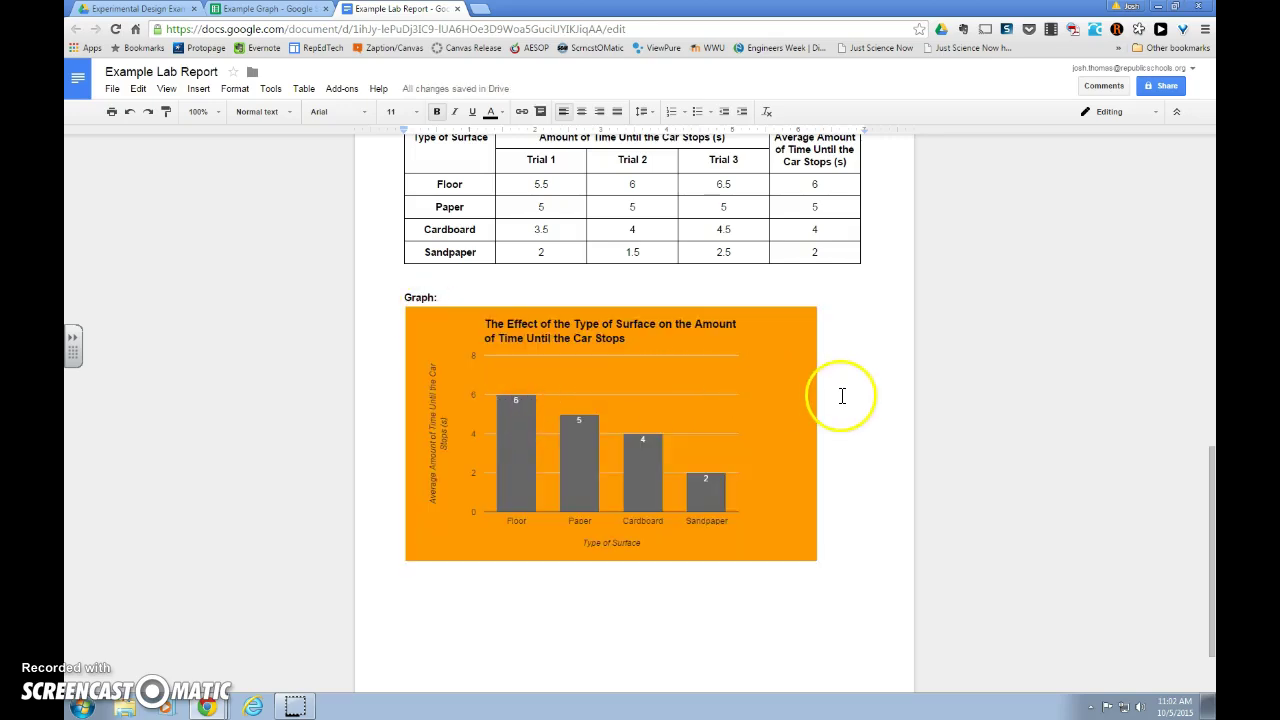
key(Return)
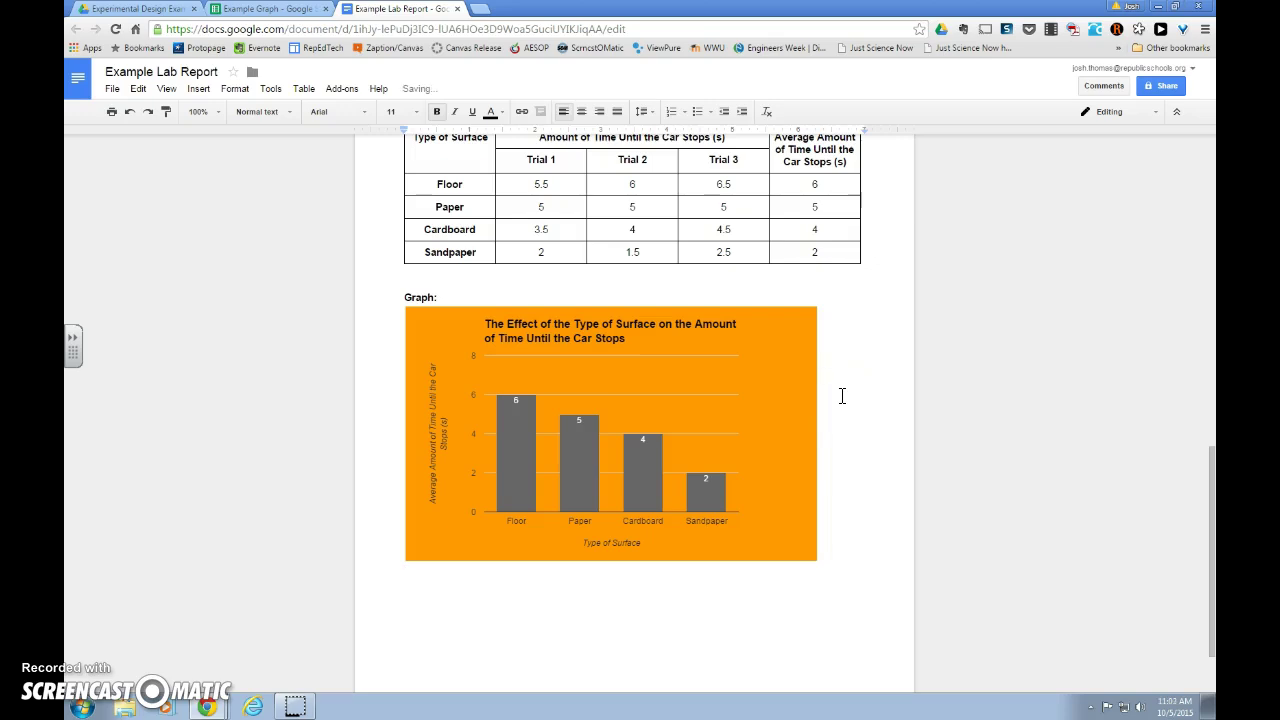
drag(785, 408, 675, 415)
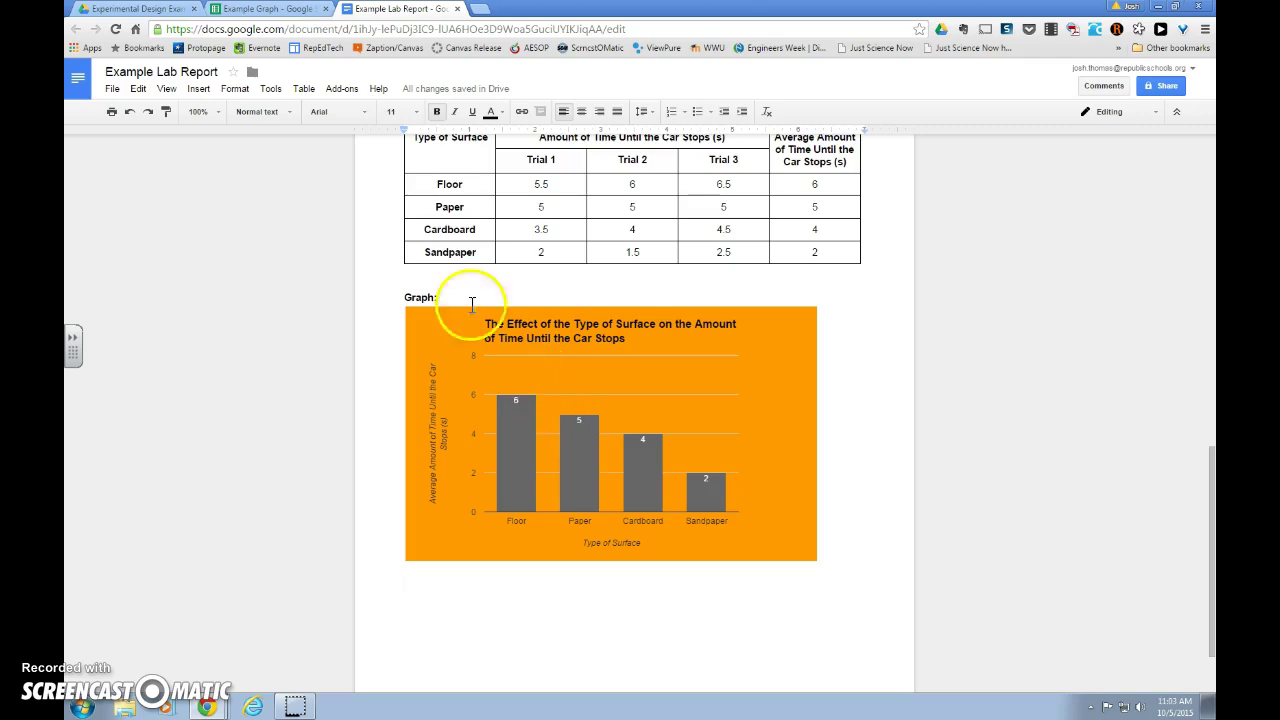
click(265, 9)
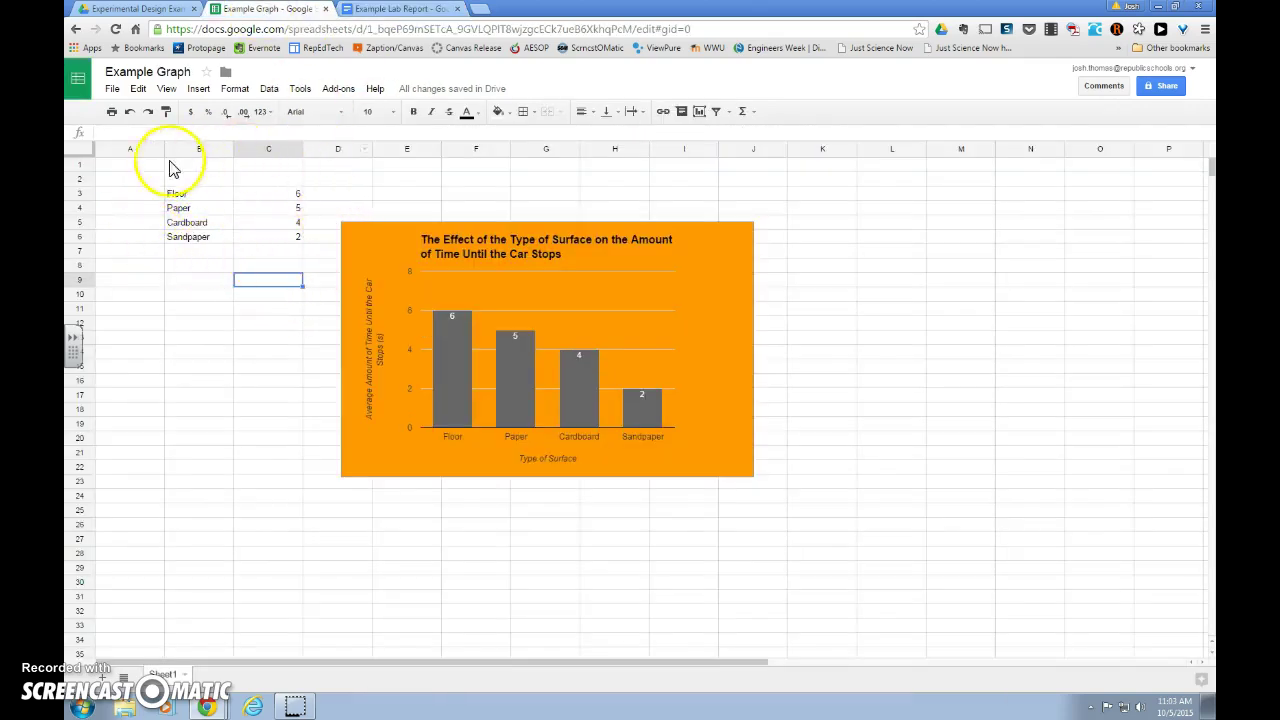
click(400, 9)
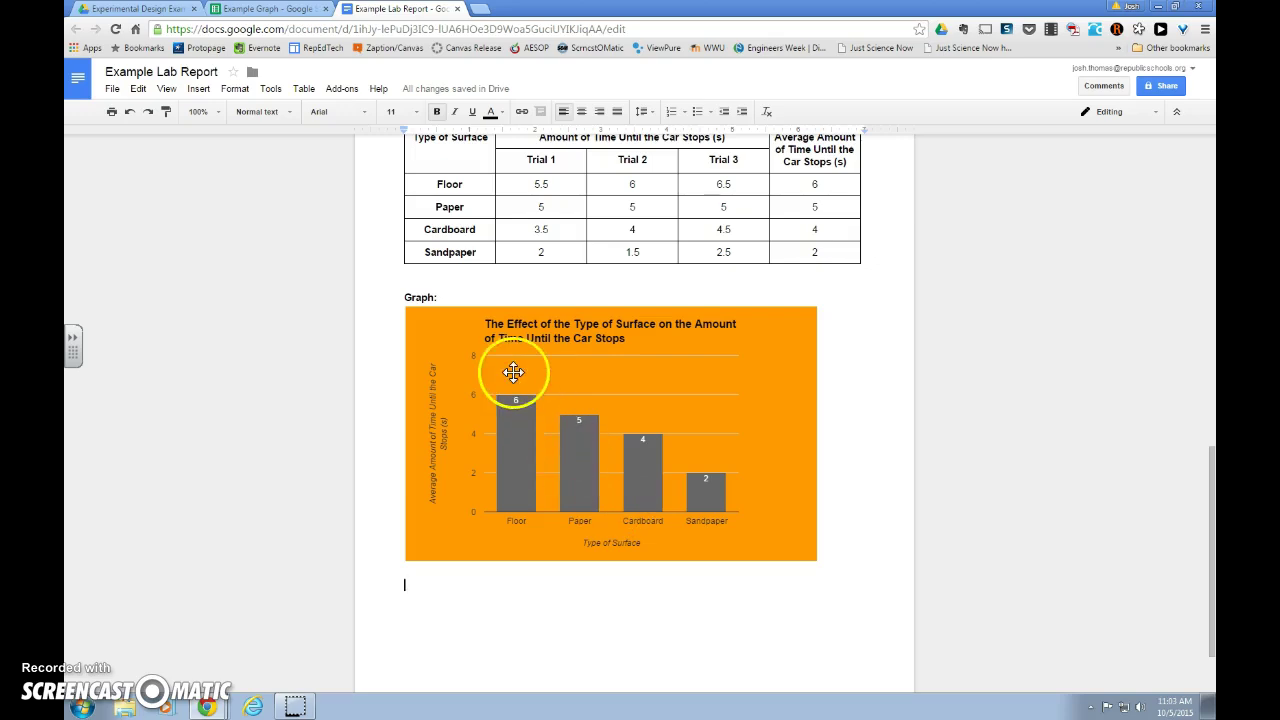
click(262, 9)
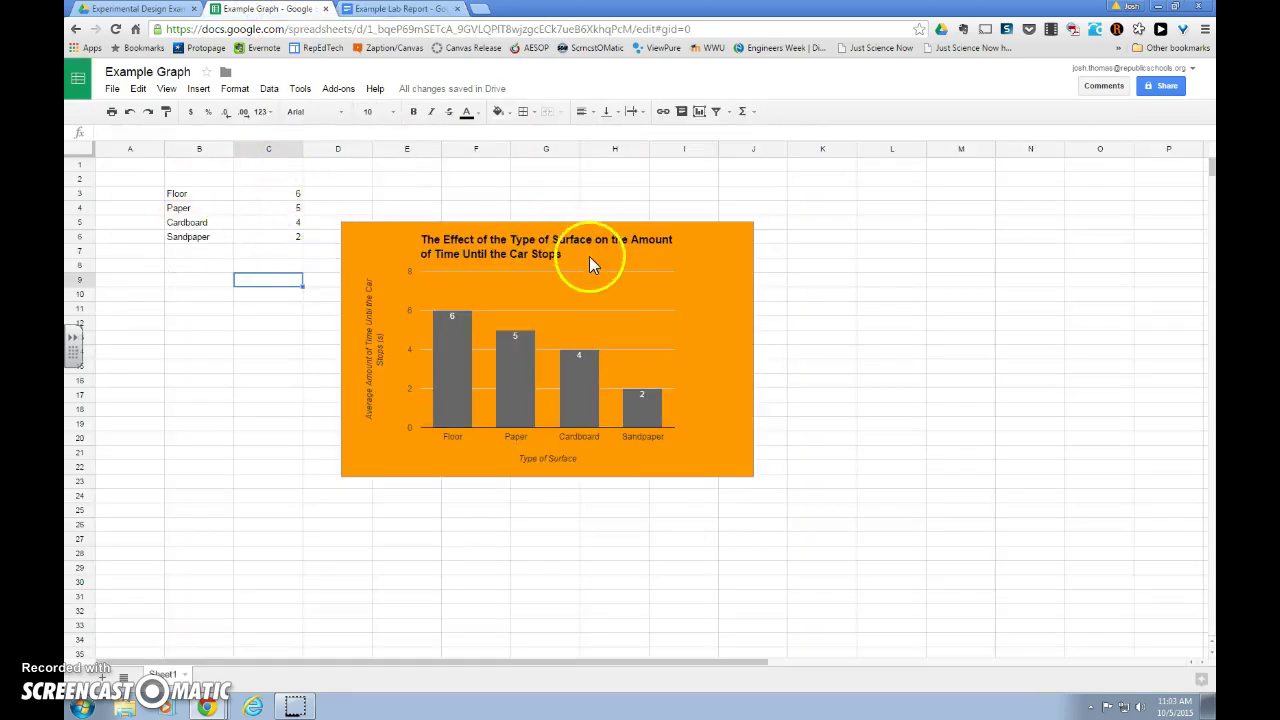
click(402, 9)
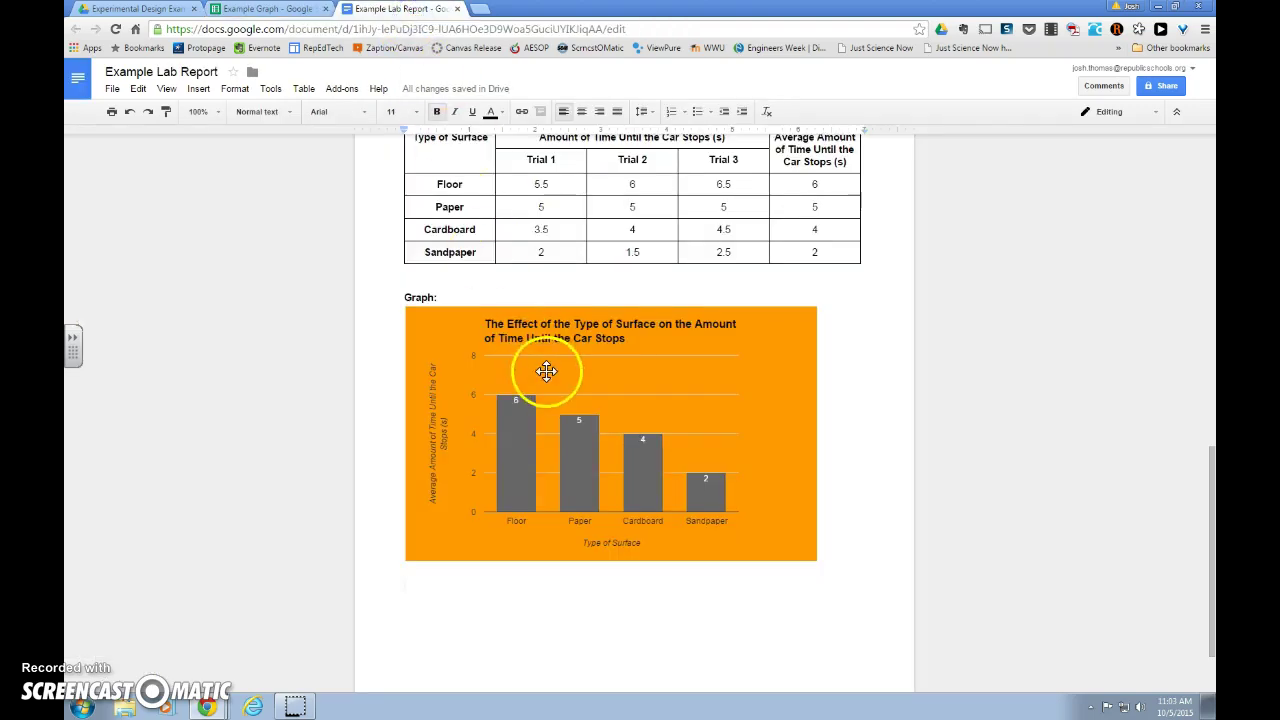